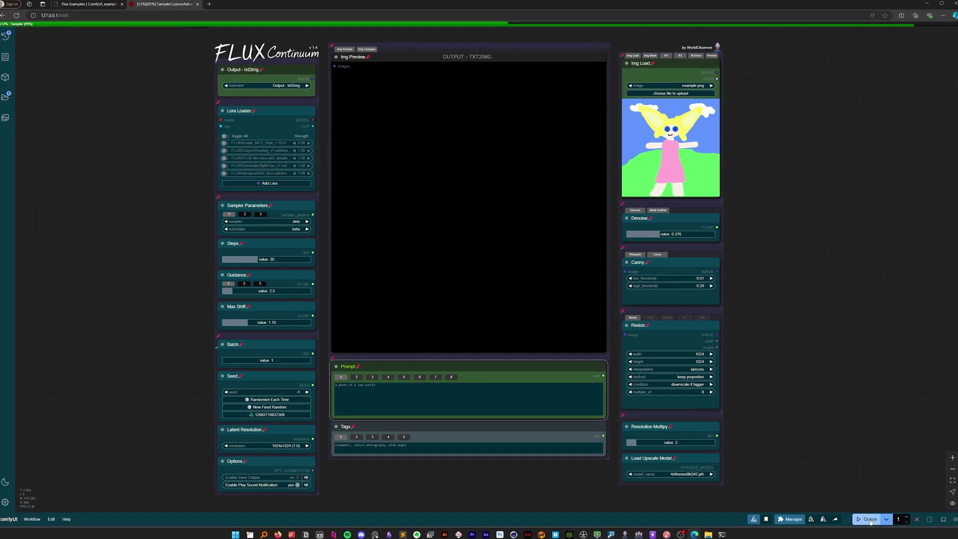
# Send the rendered turtle image to Img Load and switch the output to img2img
pyautogui.rightClick(649, 140)
pyautogui.click(663, 209)
pyautogui.click(289, 85)
pyautogui.click(309, 105)
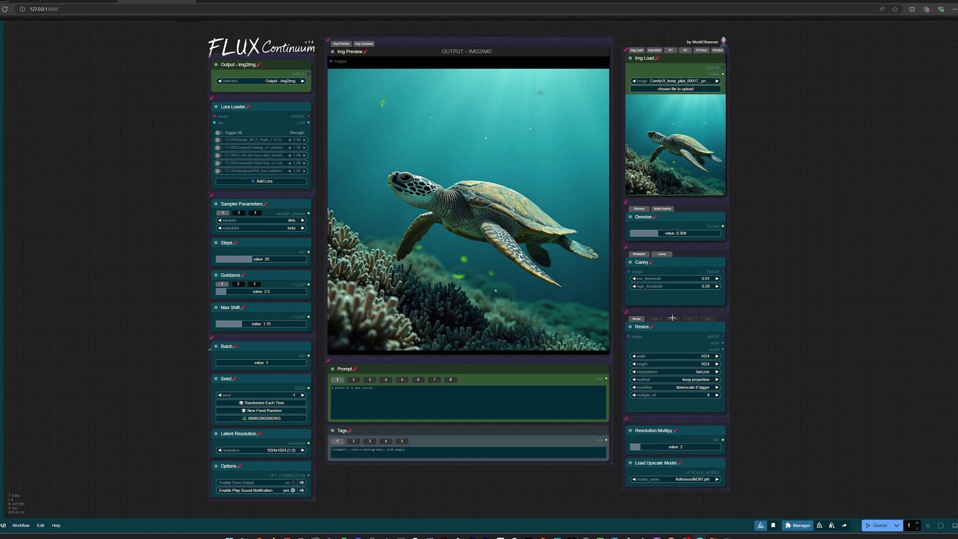
# Show colour correction, set Mask Feather to 200 and guidance to 30.0, and choose outpainting
pyautogui.click(690, 318)
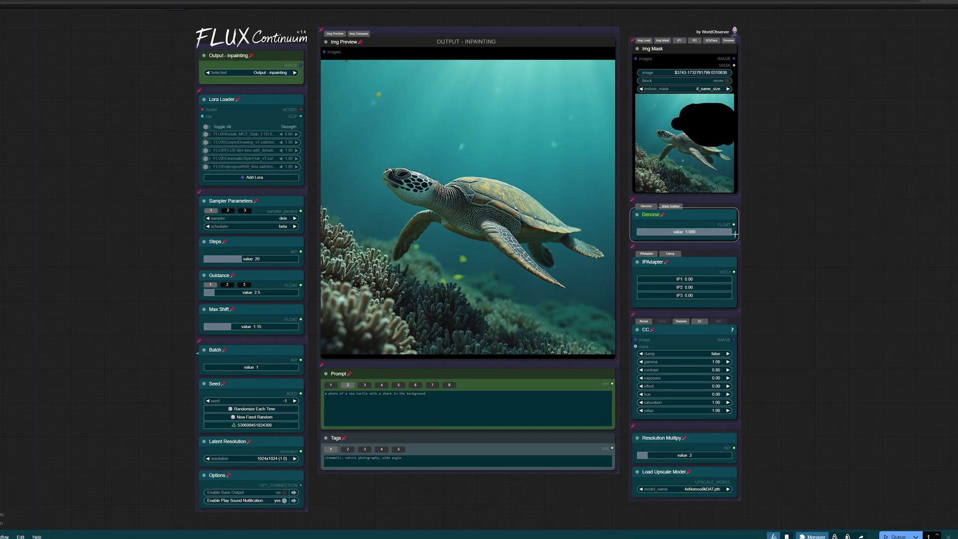
pyautogui.click(710, 231)
pyautogui.write('20')
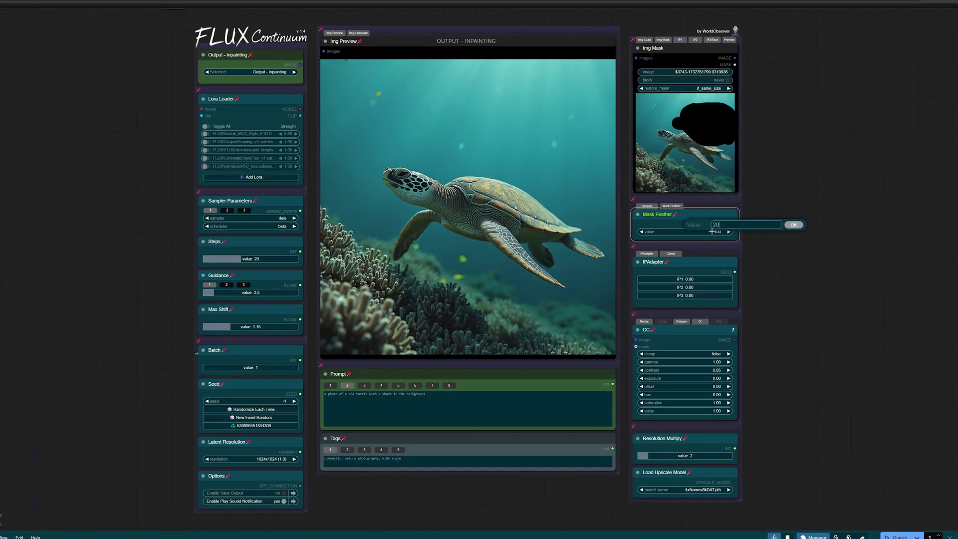
pyautogui.write('0')
pyautogui.press('Return')
pyautogui.click(243, 284)
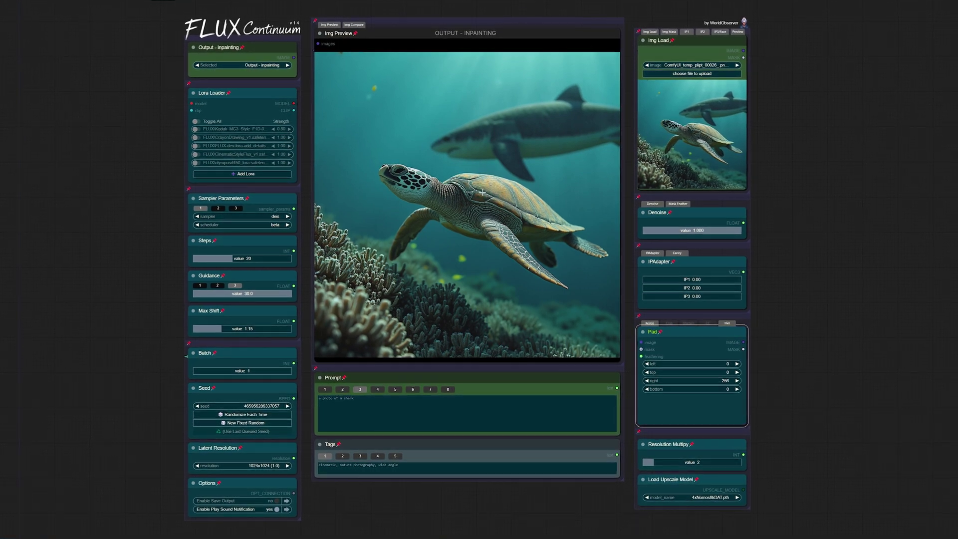
pyautogui.click(264, 65)
pyautogui.click(259, 121)
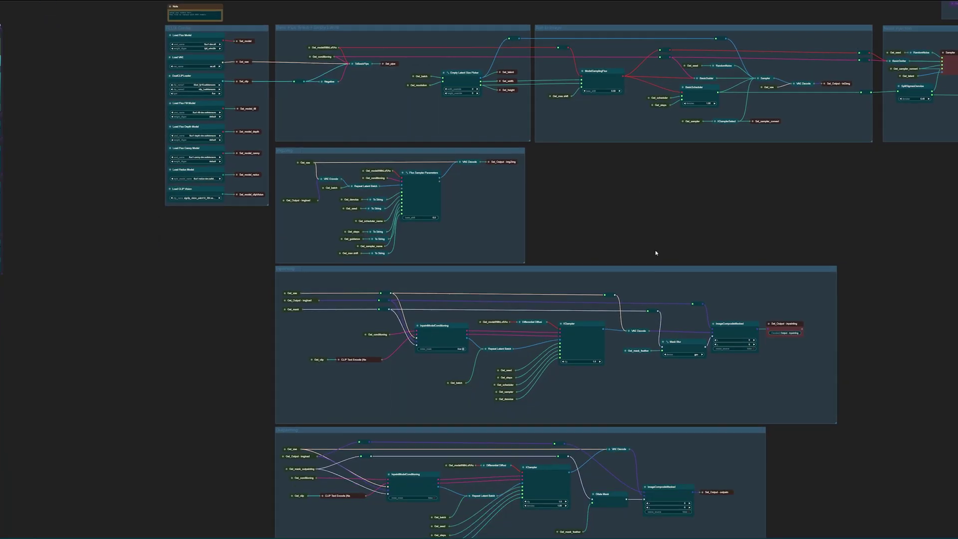
# Copy the ComfyUI-Flux-Continuum git clone command and open the custom_nodes folder in Explorer
pyautogui.scroll(-10, 749, 272)
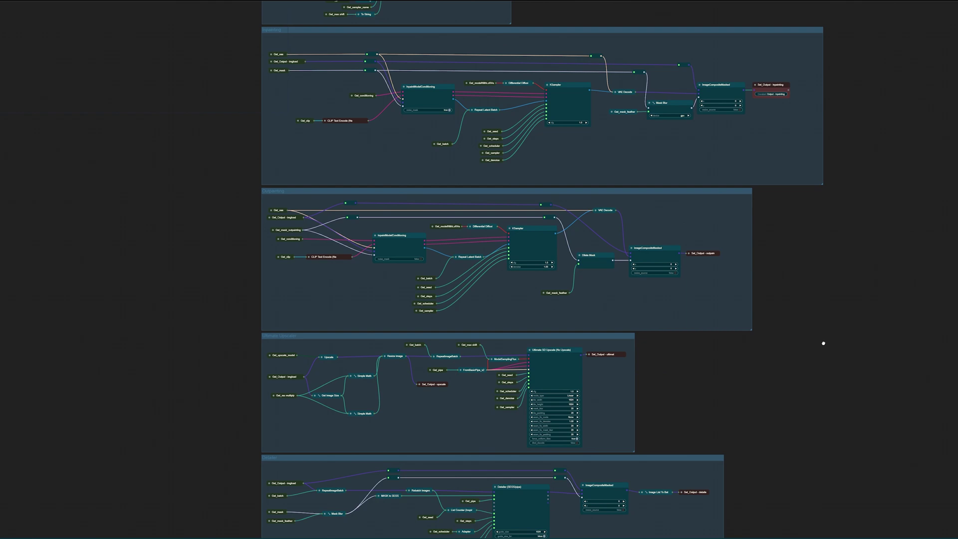
pyautogui.scroll(-10, 823, 343)
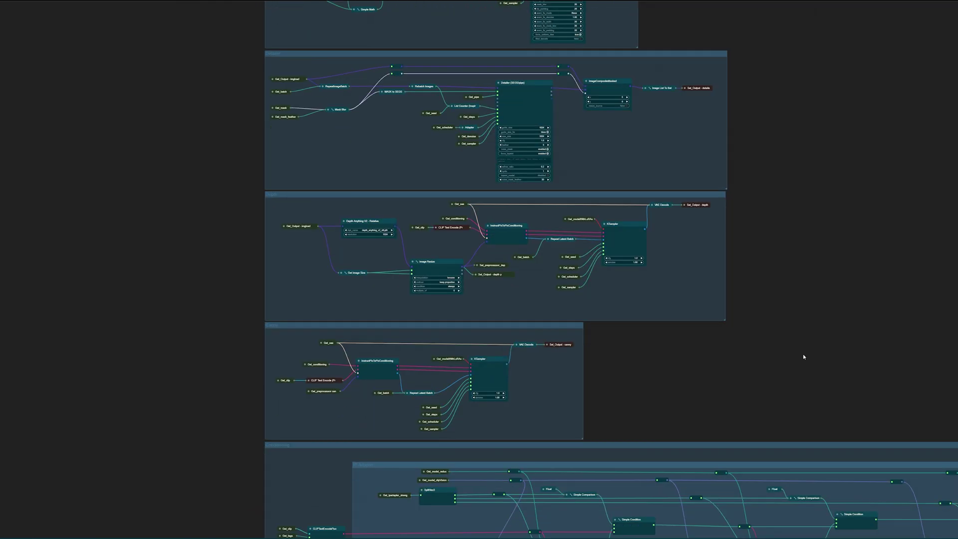
pyautogui.scroll(-5, 803, 356)
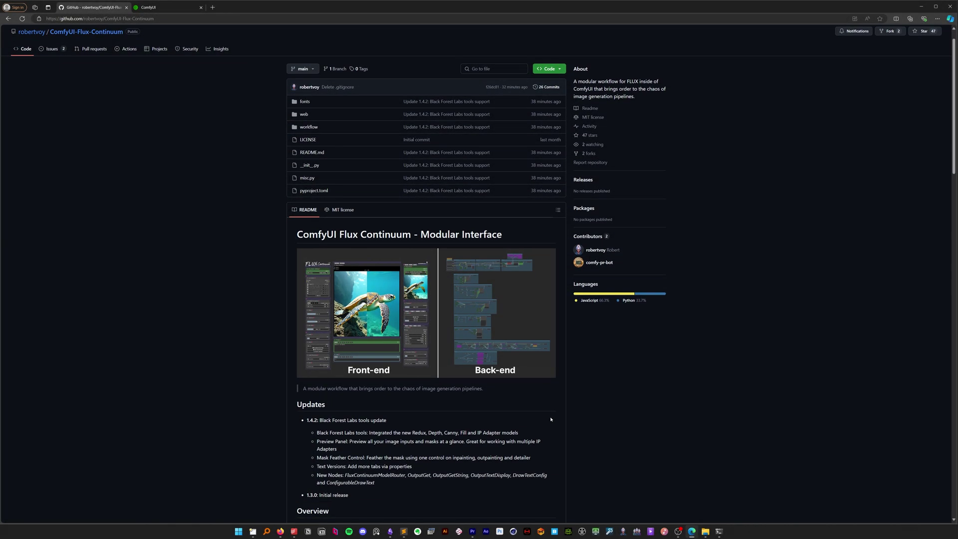
pyautogui.scroll(-3, 540, 409)
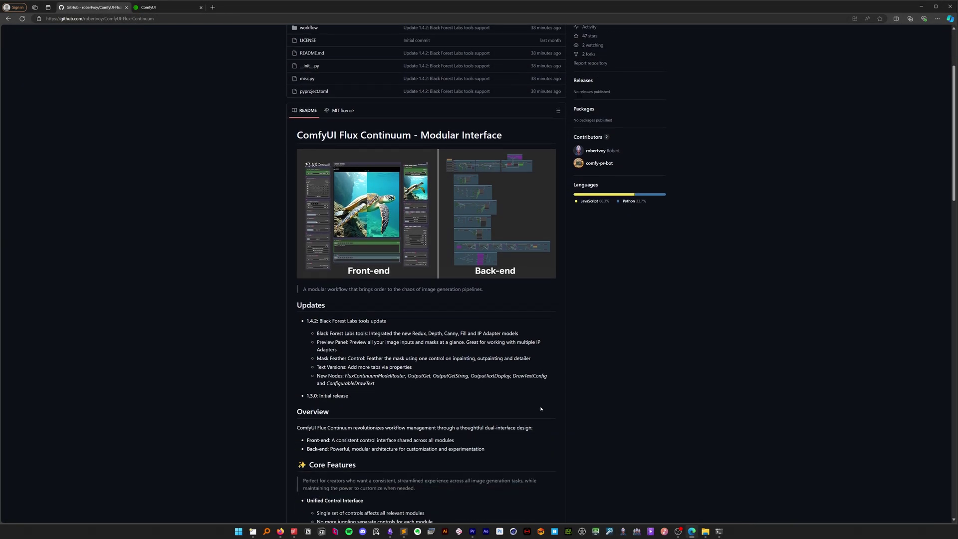
pyautogui.scroll(-9, 541, 409)
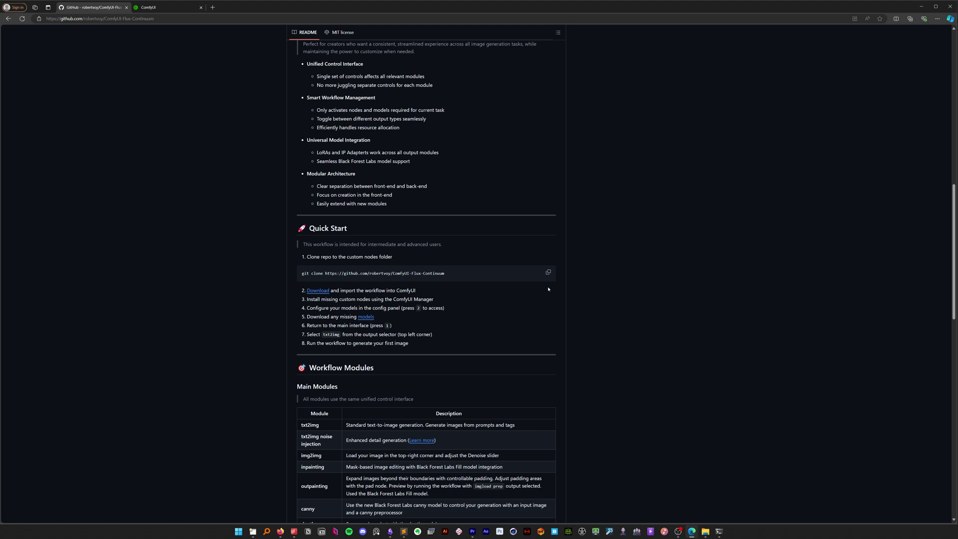
pyautogui.click(548, 272)
pyautogui.click(705, 531)
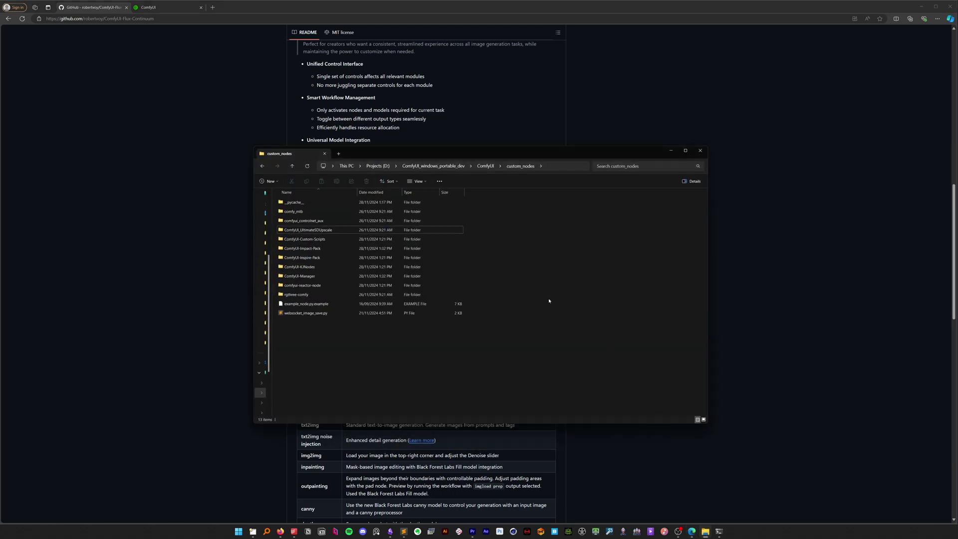
# Open Command Prompt in custom_nodes and clone ComfyUI-Flux-Continuum with the pasted git command
pyautogui.hotkey('alt', 'd')
pyautogui.write('cmd')
pyautogui.press('Return')
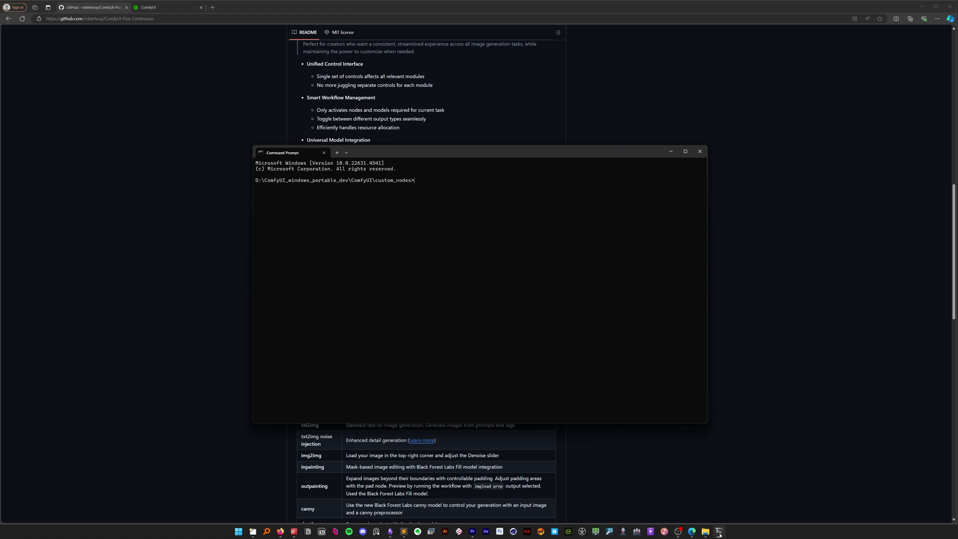
pyautogui.hotkey('ctrl', 'v')
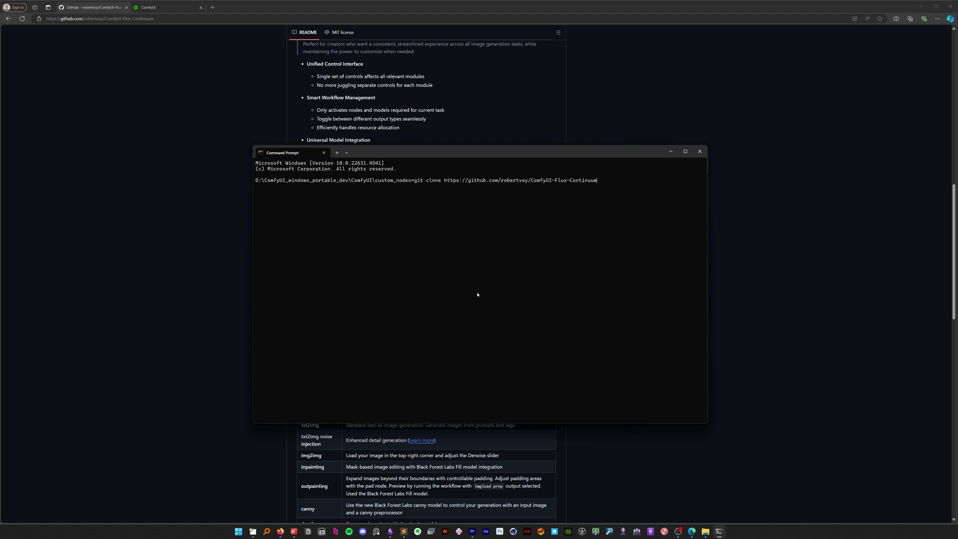
pyautogui.press('Return')
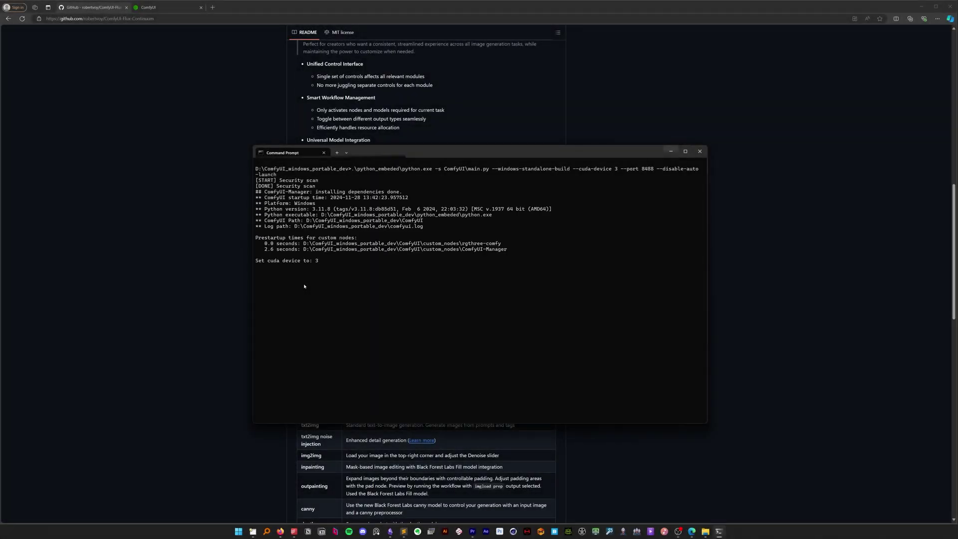
# Copy the raw Flux Continuum workflow JSON from its GitHub page
pyautogui.click(737, 231)
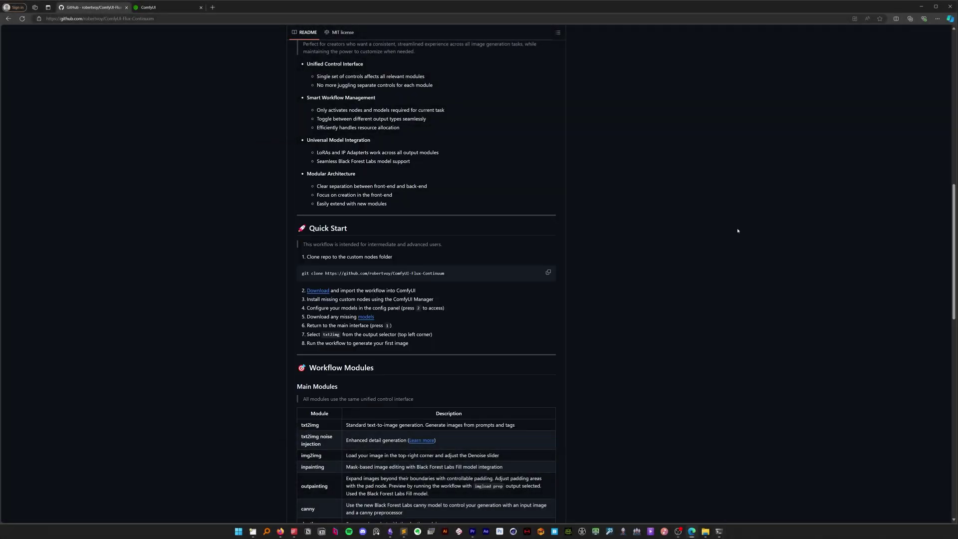
pyautogui.click(324, 289)
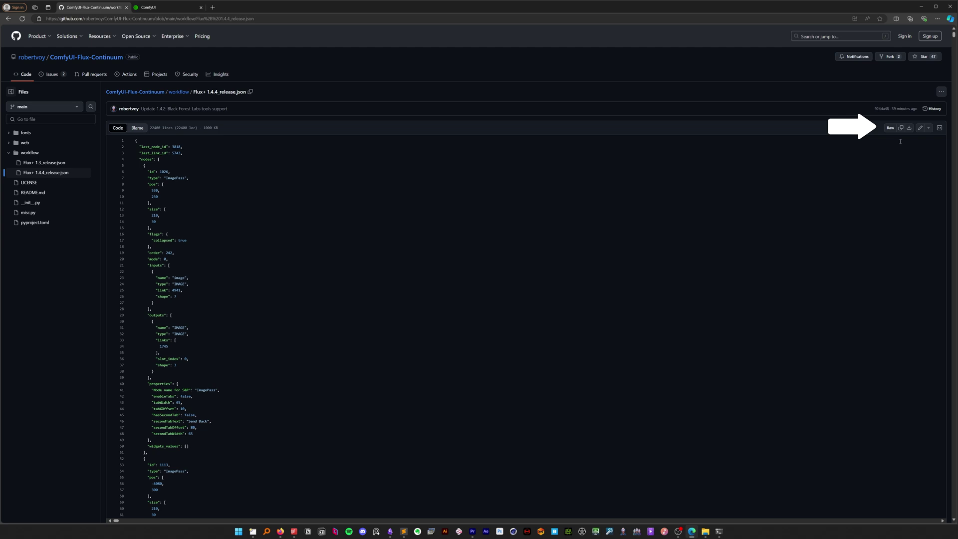
pyautogui.click(900, 128)
pyautogui.hotkey('ctrl', 'Tab')
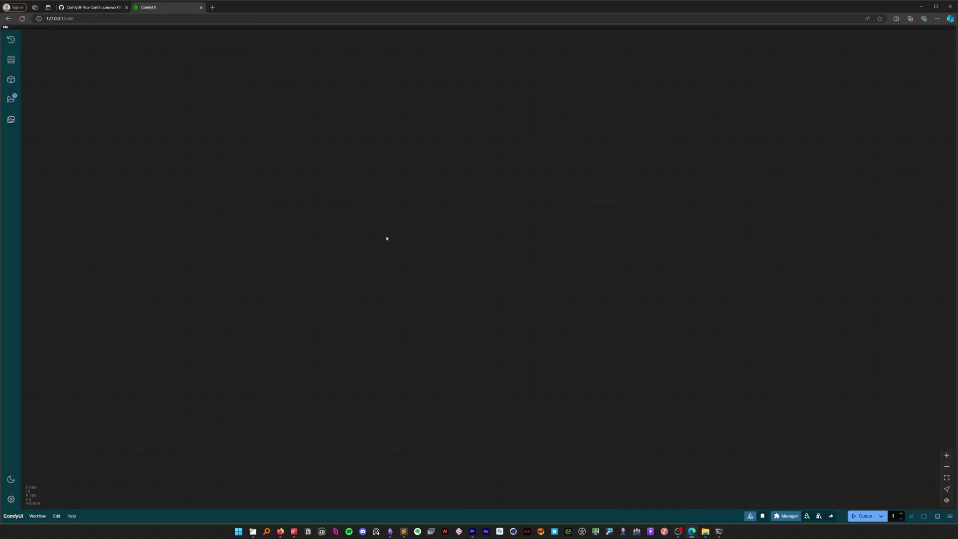
# Paste the Flux Continuum workflow onto the canvas and install the missing ComfyUI Essentials nodes via Manager
pyautogui.hotkey('ctrl', 'v')
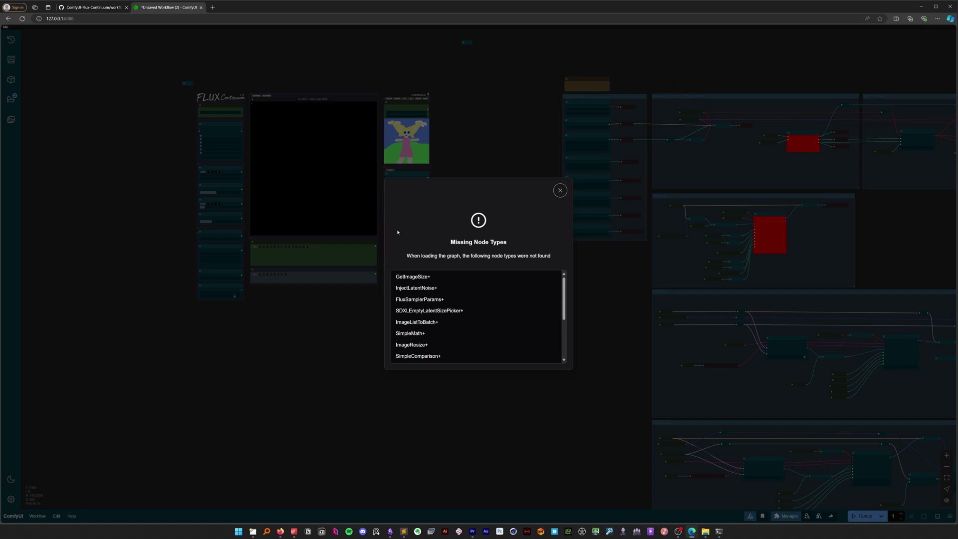
pyautogui.click(560, 190)
pyautogui.click(777, 514)
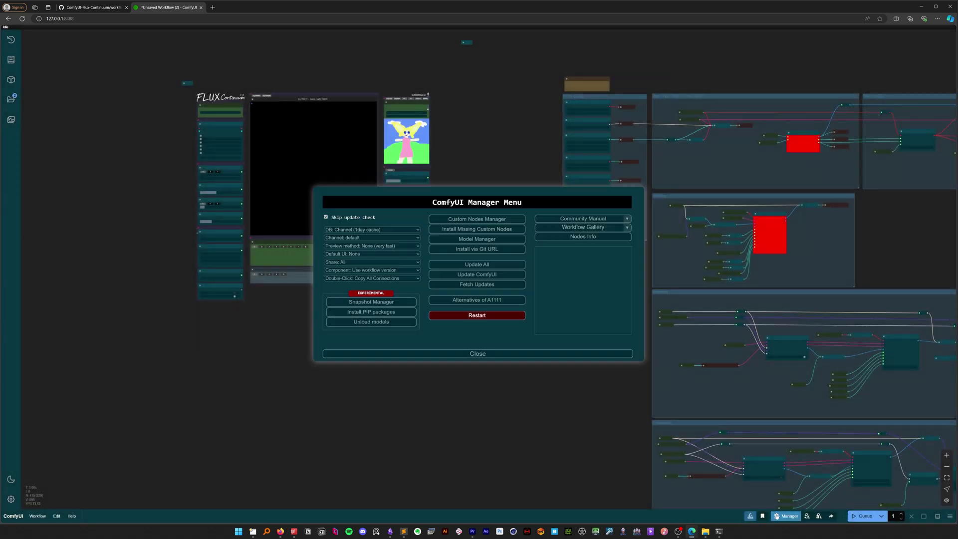
pyautogui.click(476, 228)
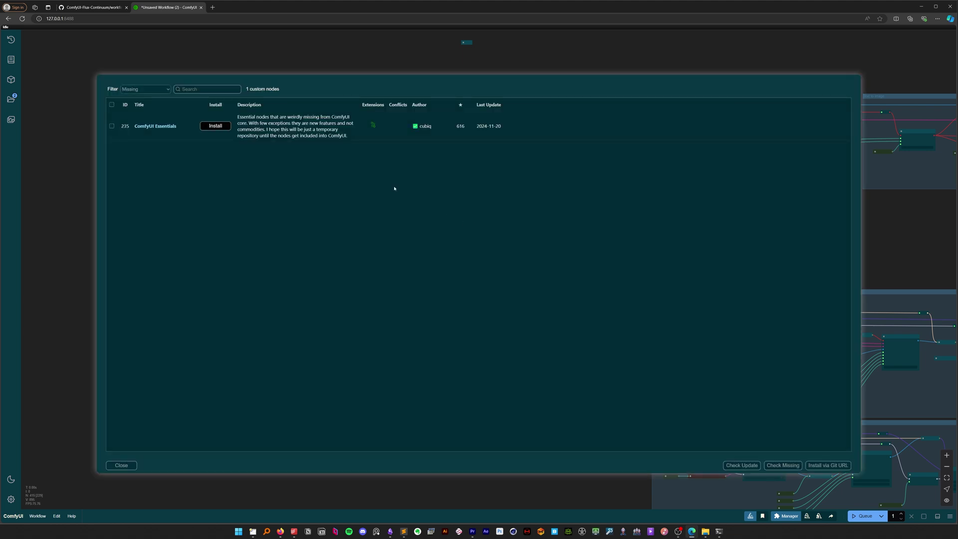
pyautogui.click(209, 127)
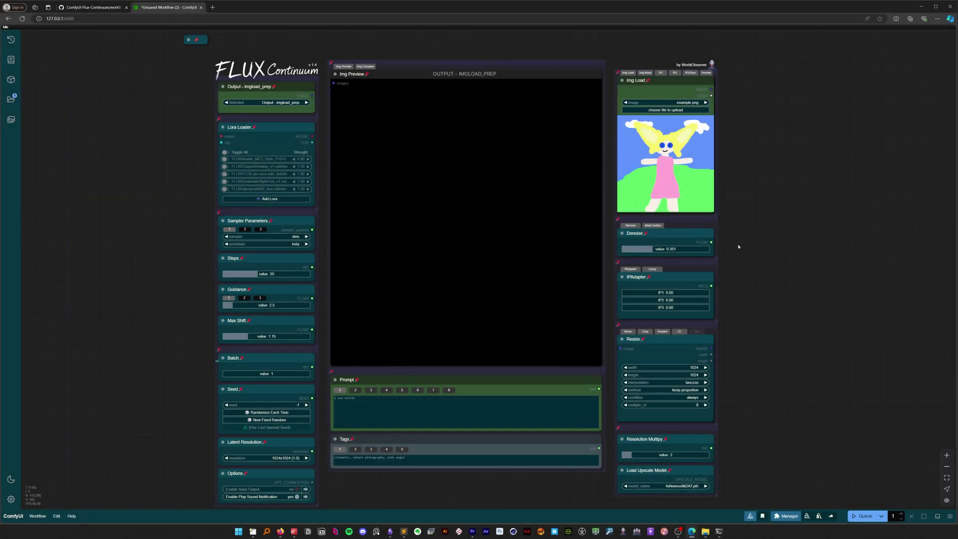
pyautogui.press('2')
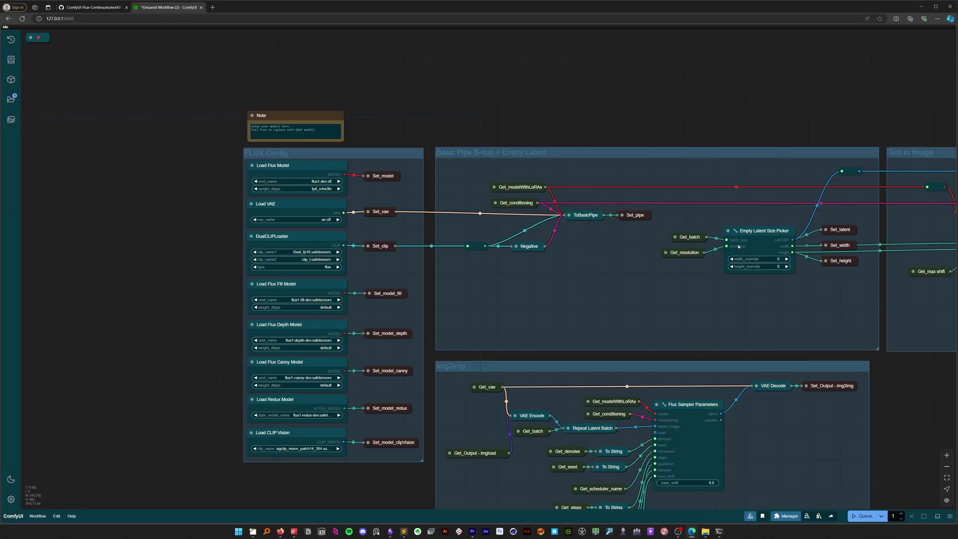
pyautogui.click(321, 182)
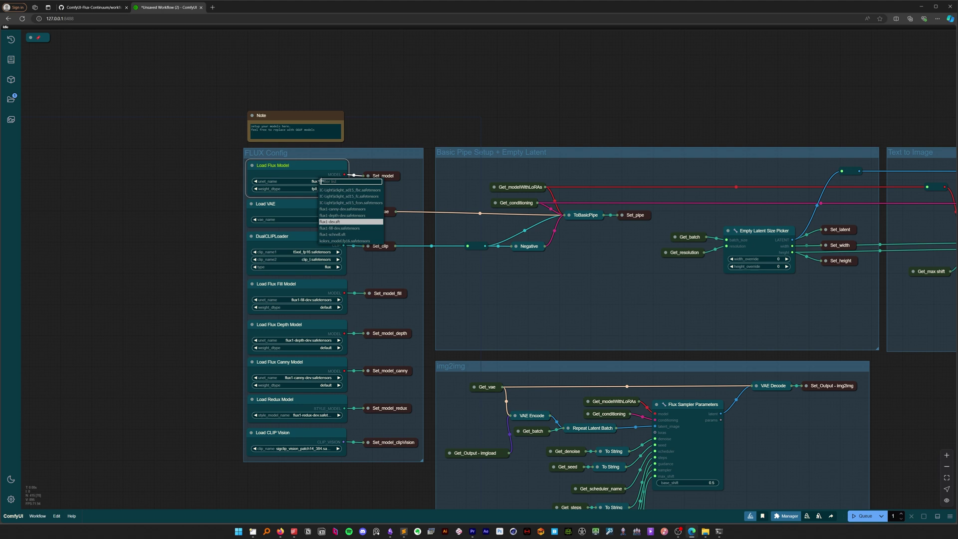
pyautogui.click(380, 155)
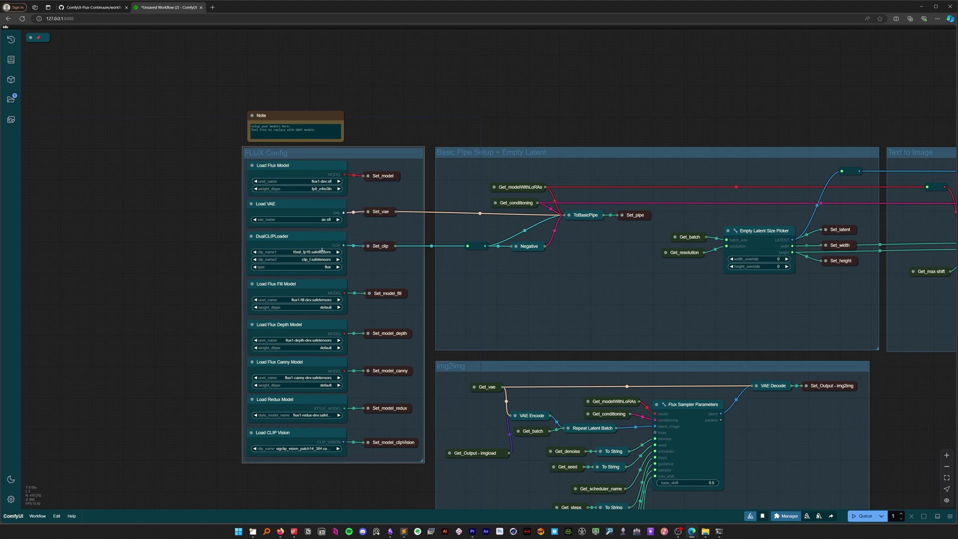
pyautogui.click(319, 300)
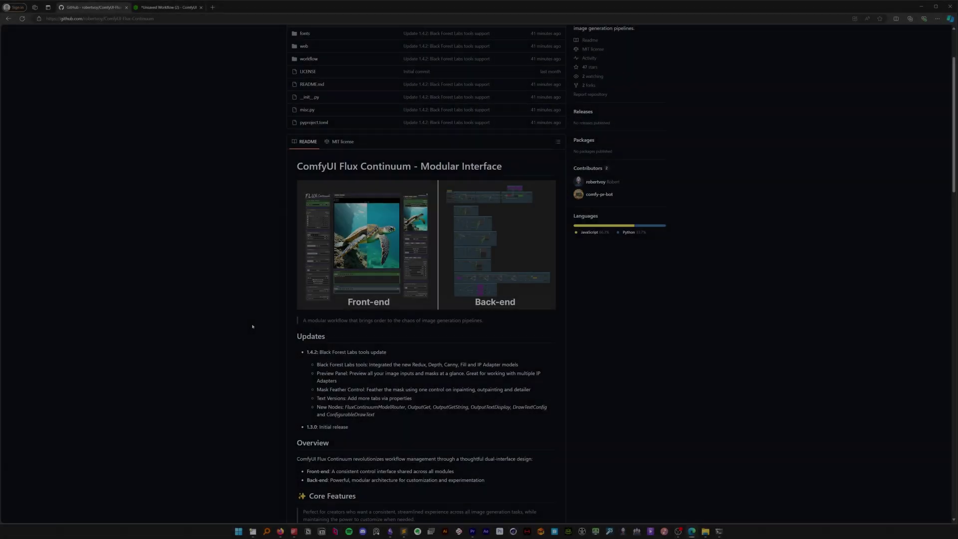
pyautogui.scroll(-4, 253, 325)
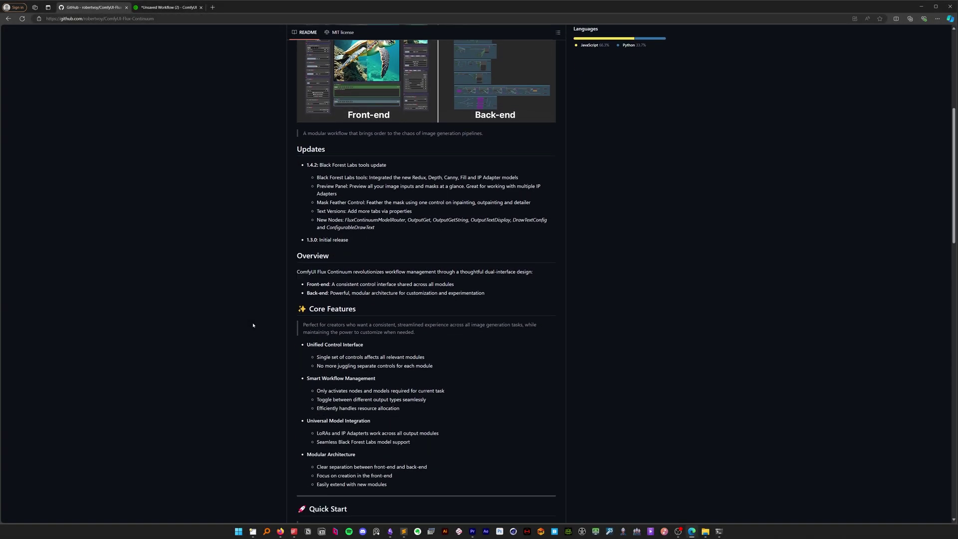
# Scroll to the README's Quick Start and follow the 'models' link to the Flux examples page
pyautogui.scroll(-6, 253, 325)
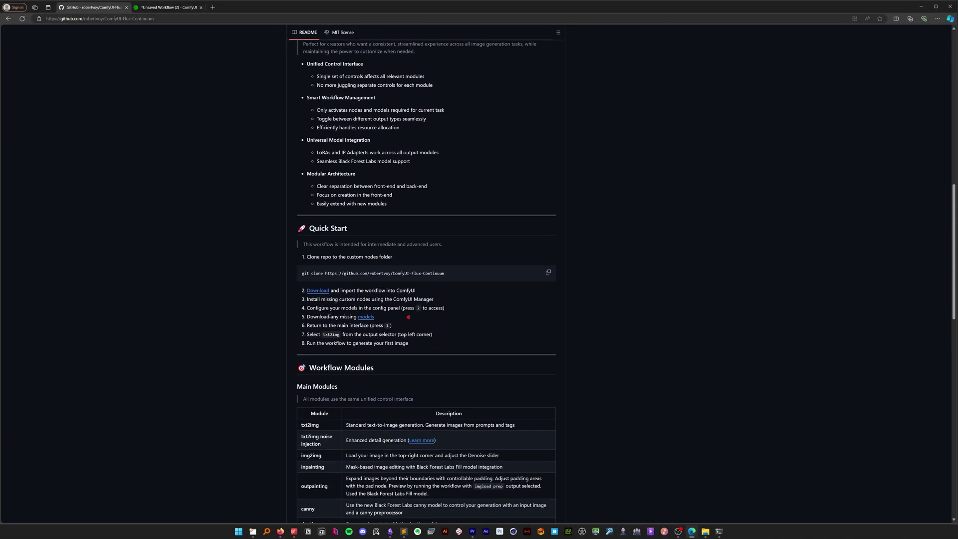
pyautogui.click(367, 317)
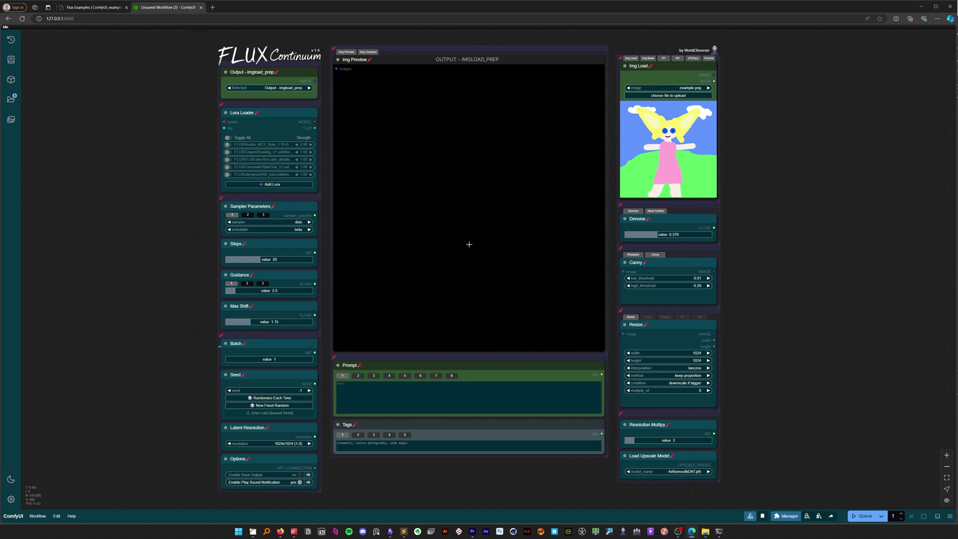
# Set the output to txt2img, paste the sea turtle prompt, and queue generation
pyautogui.click(291, 86)
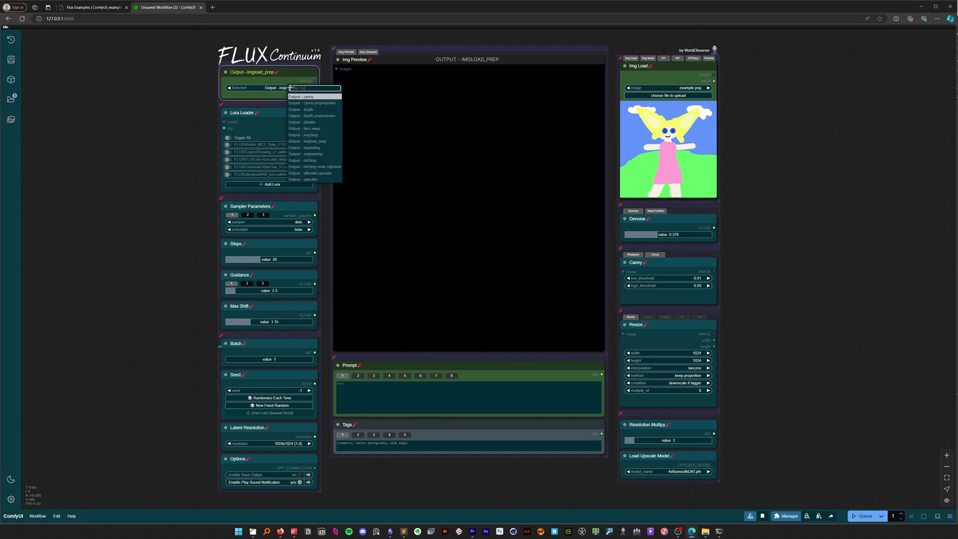
pyautogui.click(310, 160)
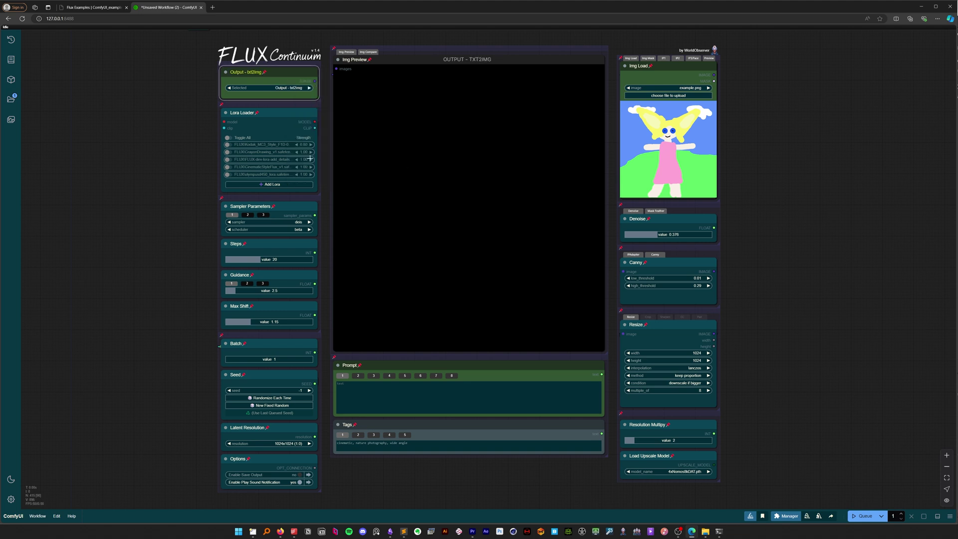
pyautogui.click(360, 408)
pyautogui.hotkey('ctrl', 'v')
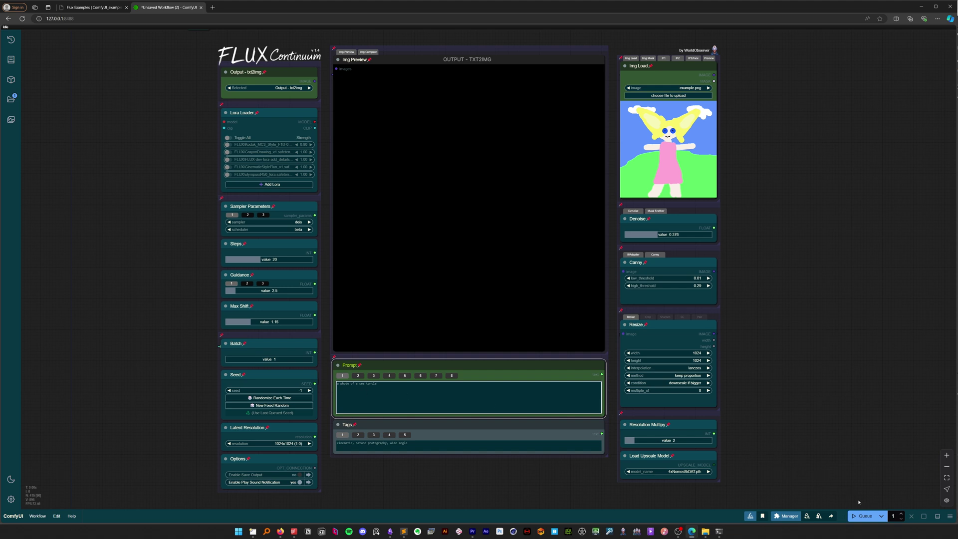
pyautogui.click(865, 516)
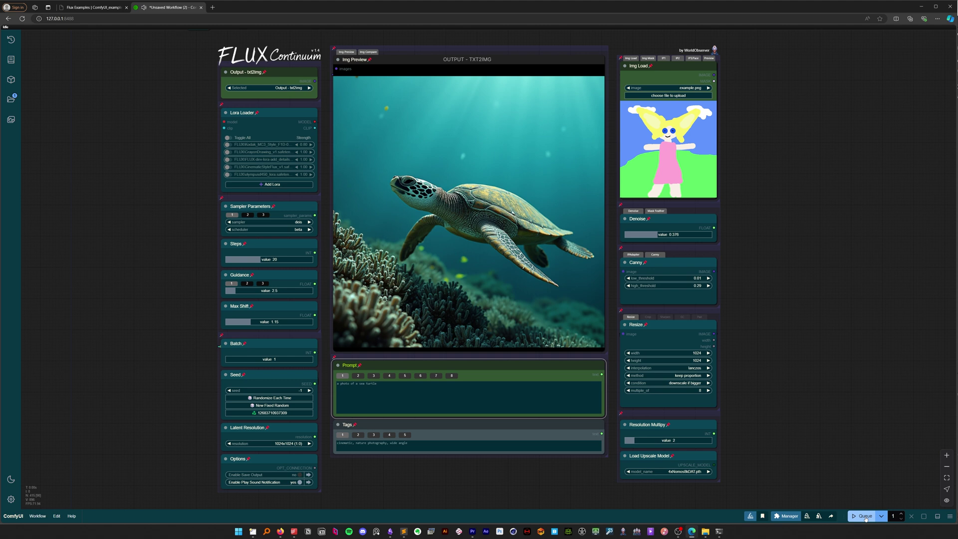
# Copy the generated turtle preview image and paste it into the Img Load node
pyautogui.rightClick(464, 201)
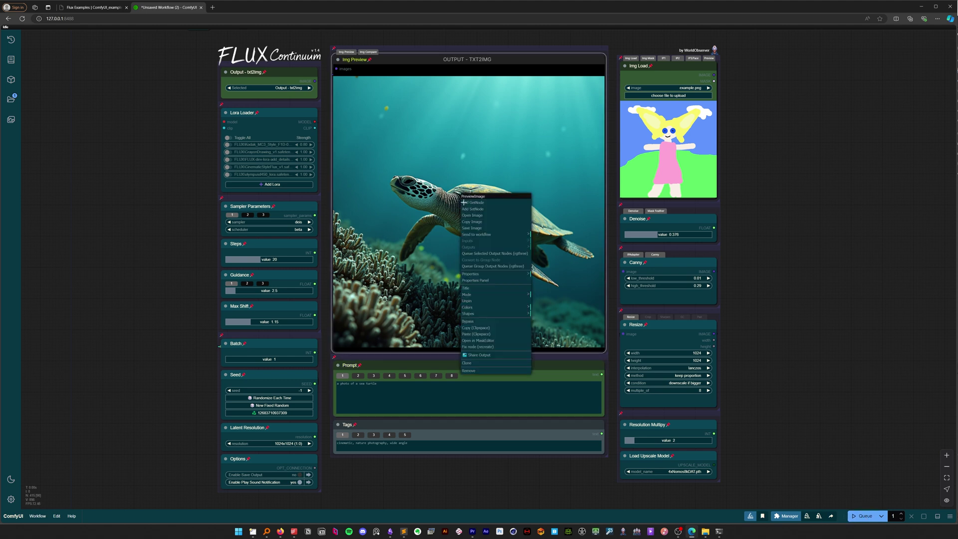
pyautogui.click(474, 327)
pyautogui.click(632, 153)
pyautogui.rightClick(632, 153)
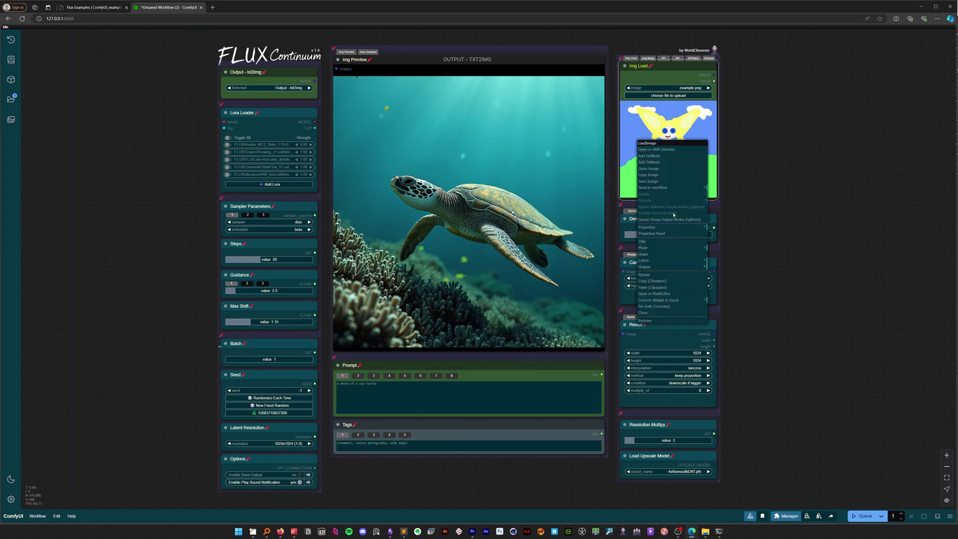
pyautogui.click(651, 288)
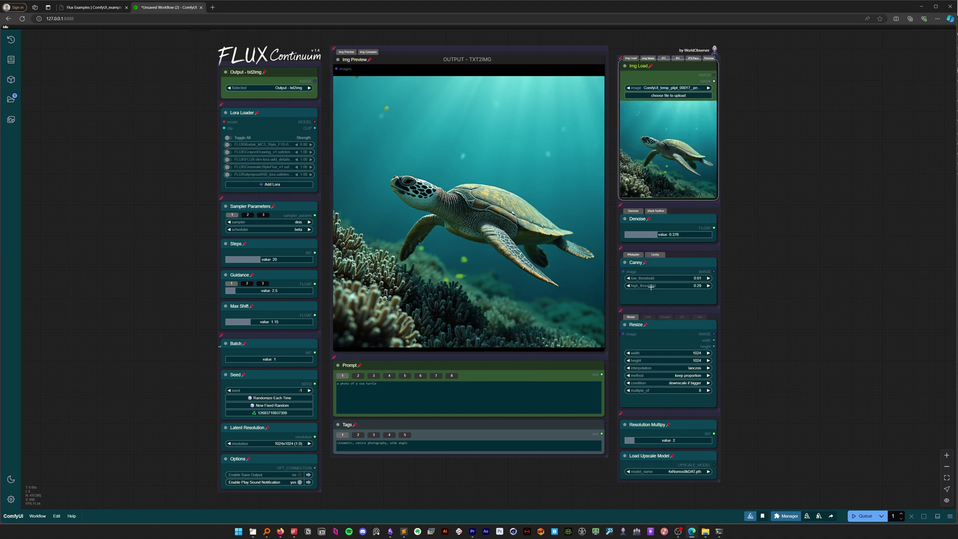
# Switch the output to img2img, set Denoise to 0.308, and queue a turtle variation
pyautogui.click(294, 88)
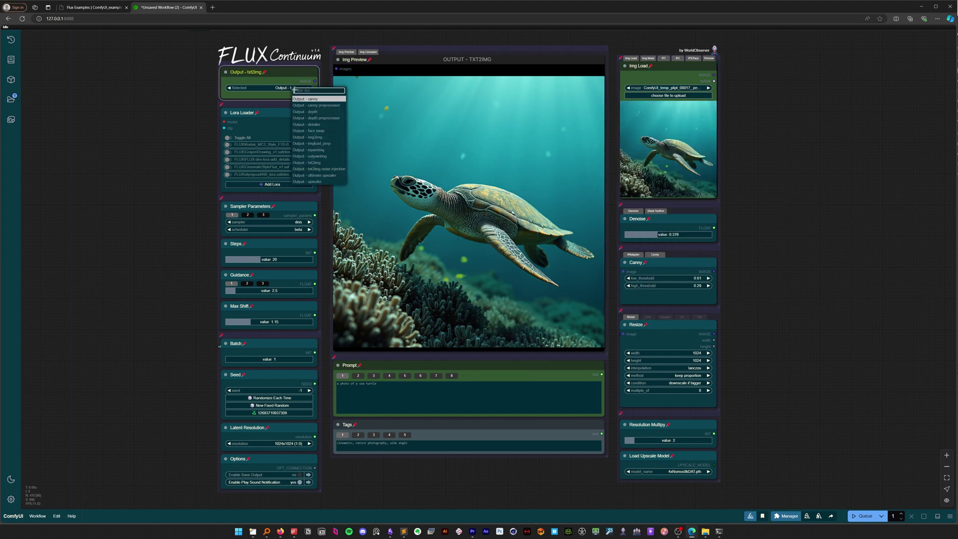
pyautogui.click(311, 136)
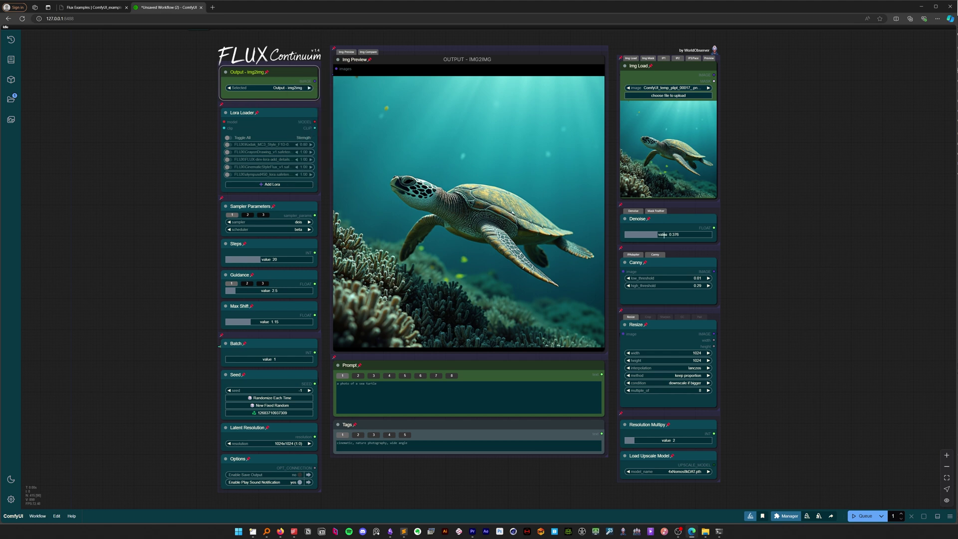
pyautogui.moveTo(655, 235); pyautogui.dragTo(651, 234)
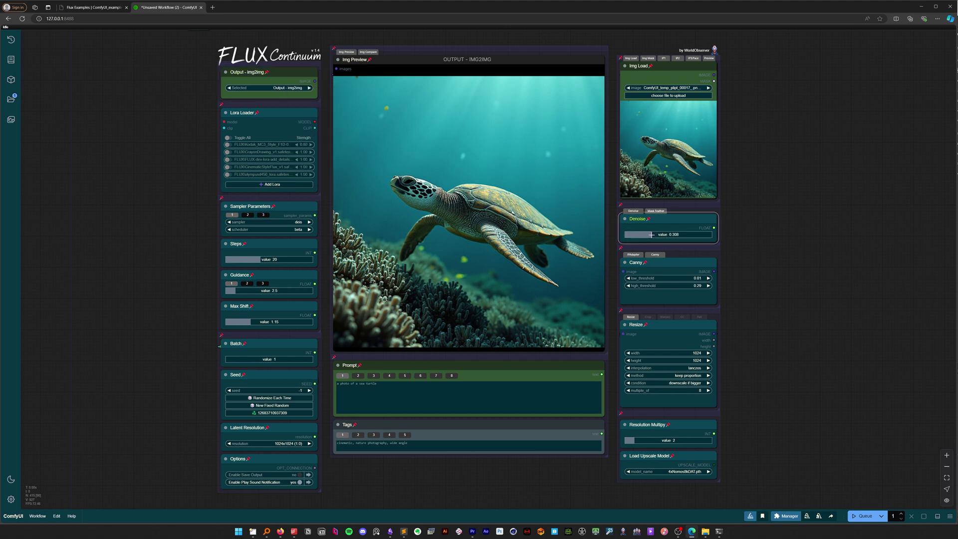
pyautogui.click(863, 515)
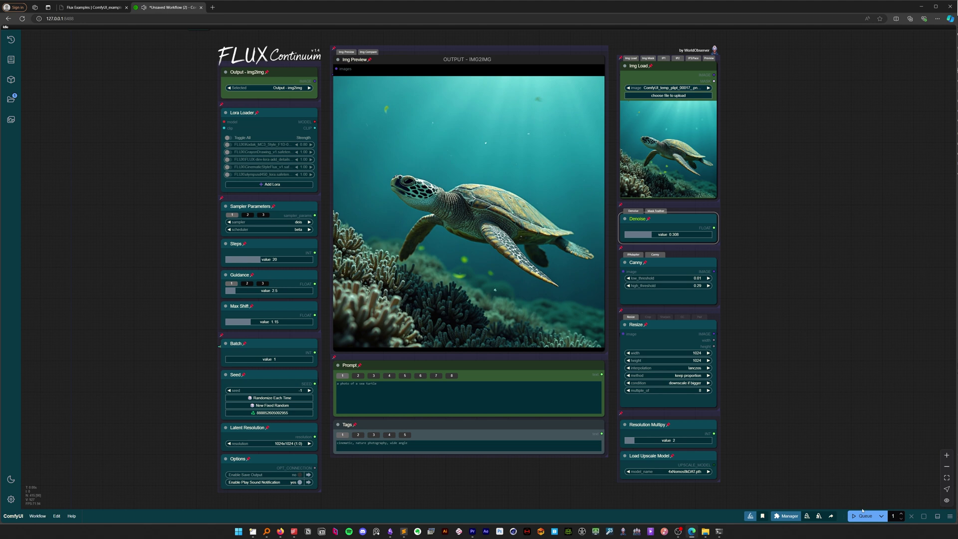
# Switch post-processing from Sharpen to the CC tab and lower contrast to 0.89
pyautogui.click(832, 495)
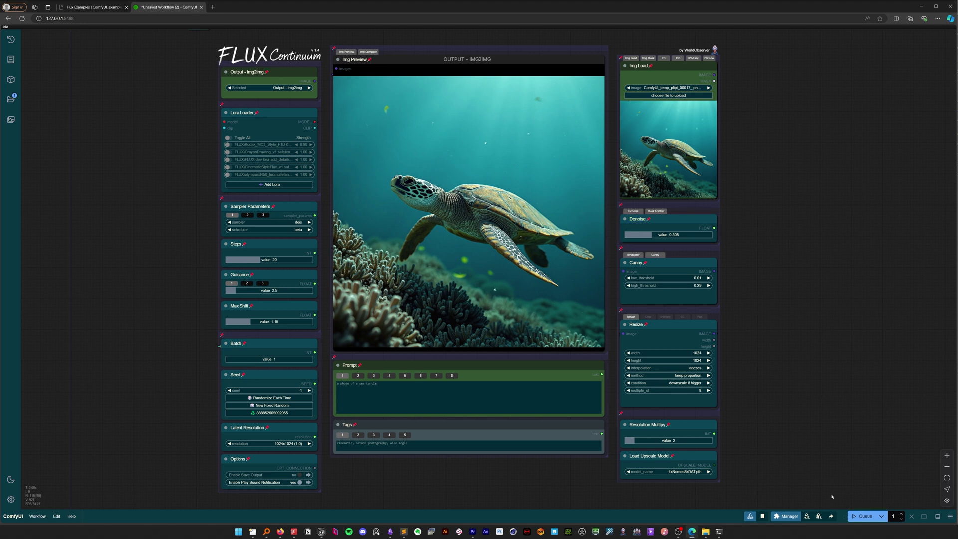
pyautogui.click(665, 316)
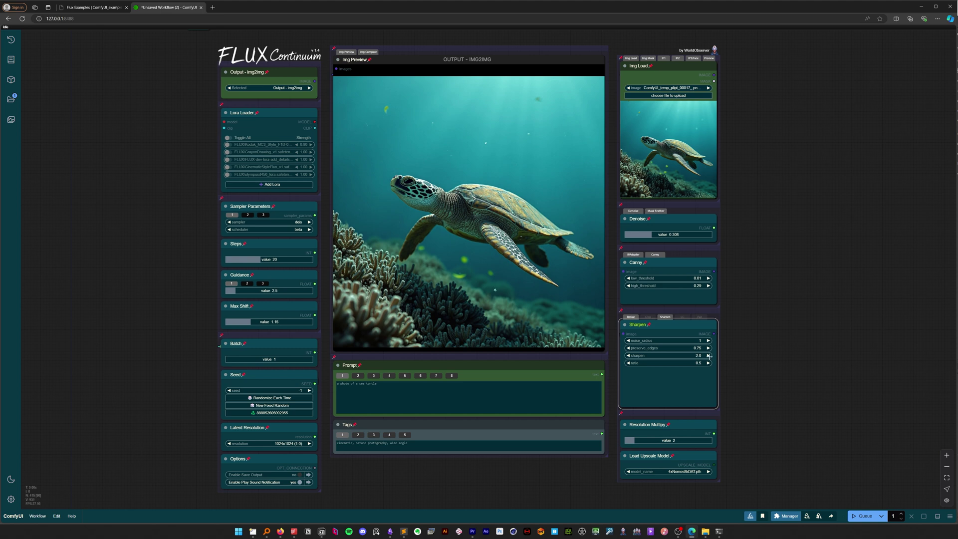
pyautogui.click(682, 317)
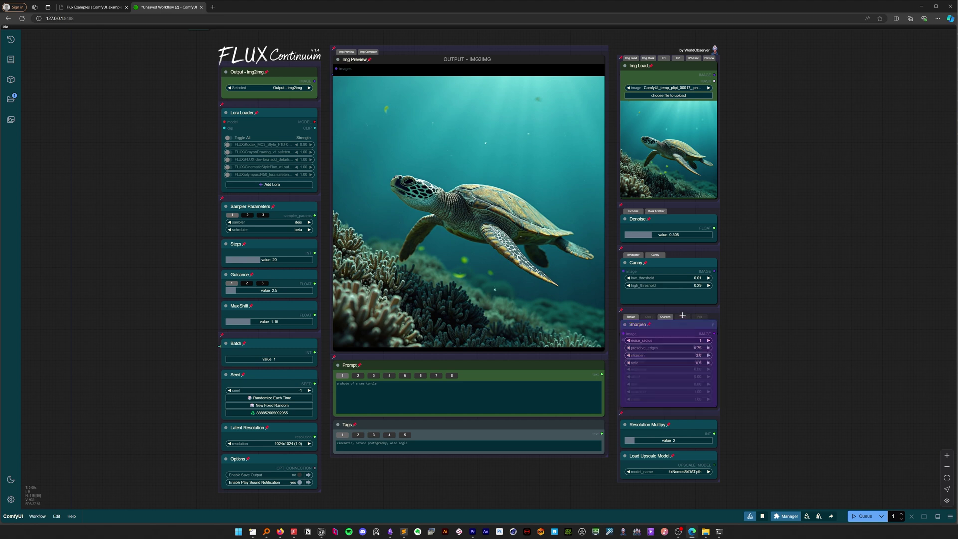
pyautogui.moveTo(686, 362); pyautogui.dragTo(673, 362)
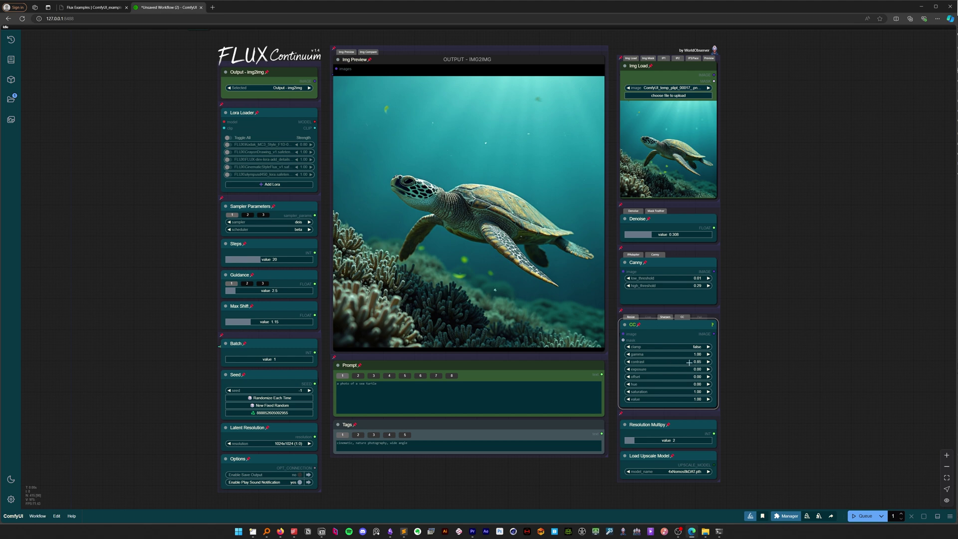
# Set the output to imgload_prep, run the workflow, and switch the preview to image comparison
pyautogui.click(286, 87)
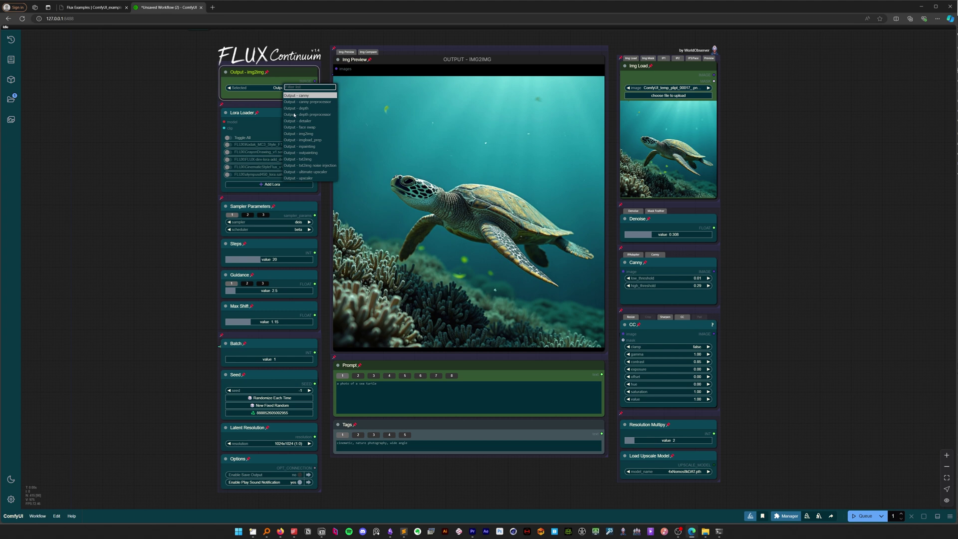
pyautogui.click(307, 141)
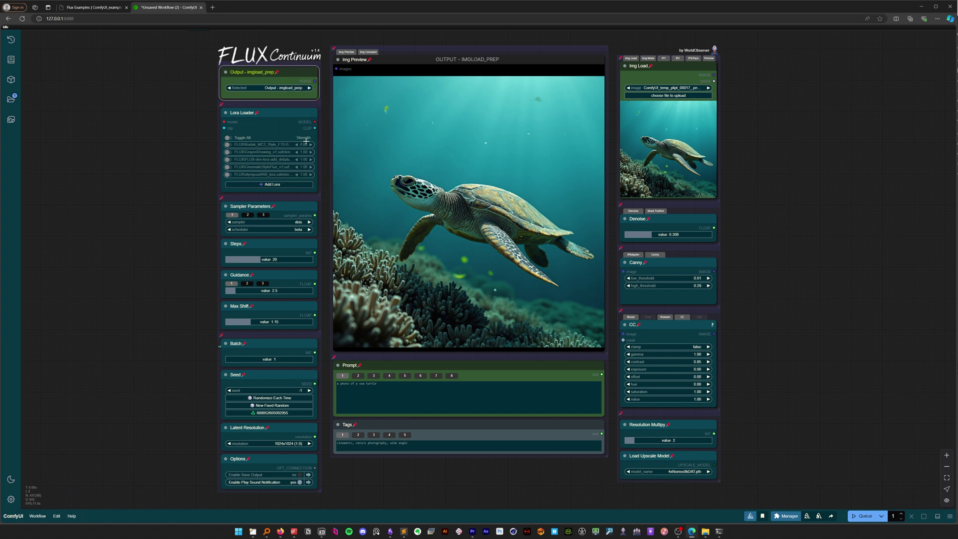
pyautogui.click(863, 515)
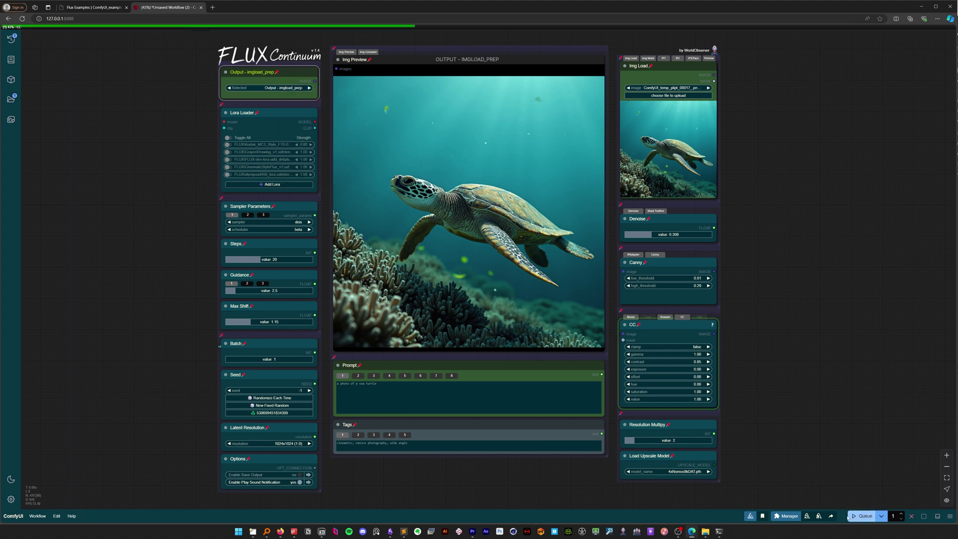
pyautogui.click(368, 52)
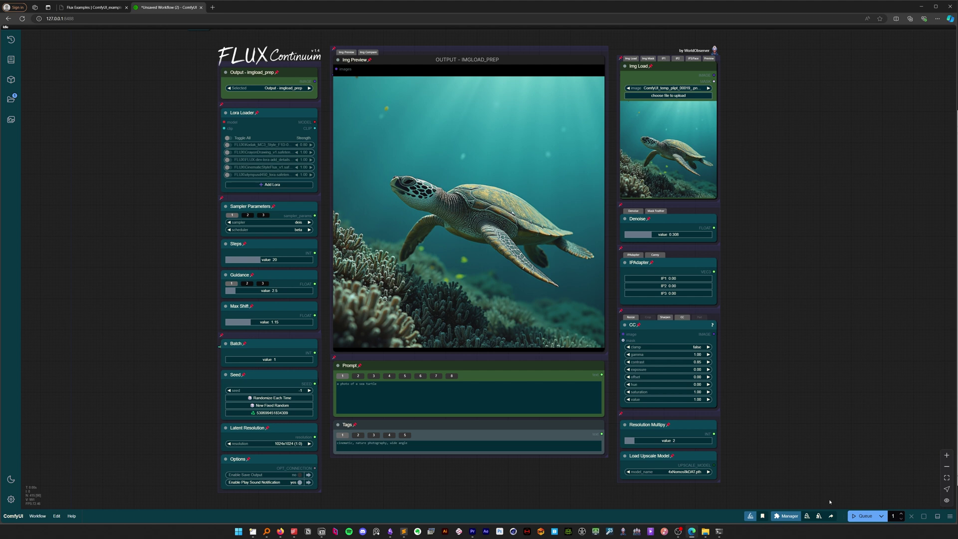
# Choose the inpainting output and select the 'shark in the background' text in prompt 2
pyautogui.click(279, 88)
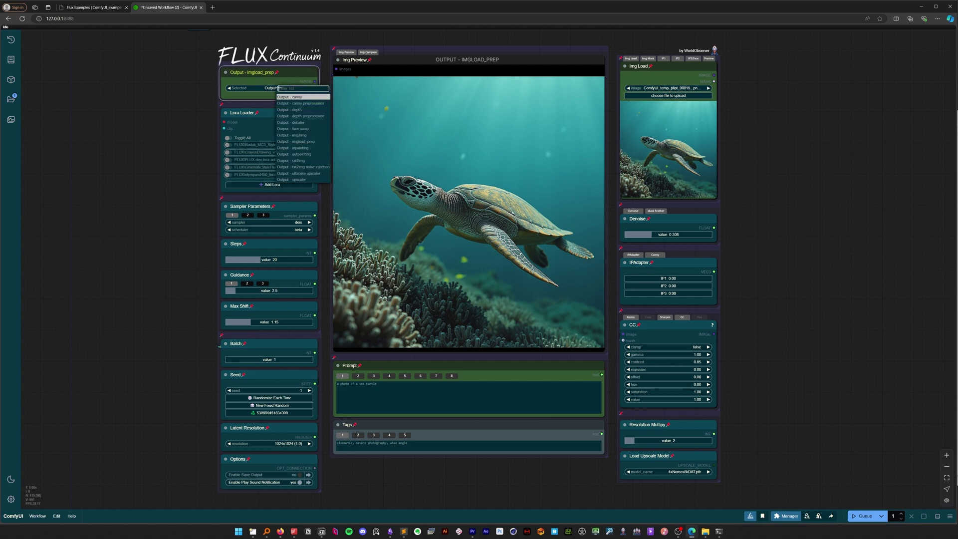
pyautogui.click(302, 147)
pyautogui.click(359, 376)
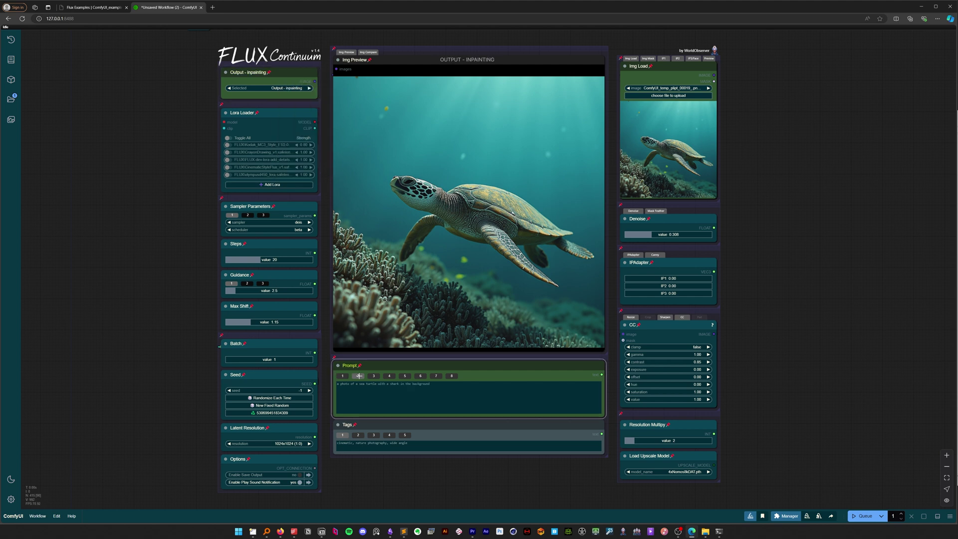
pyautogui.doubleClick(360, 386)
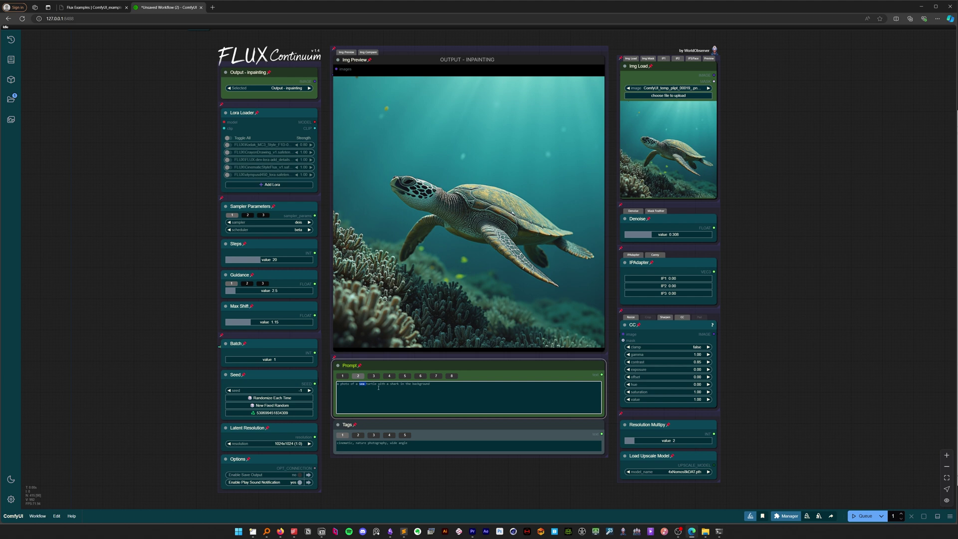
pyautogui.moveTo(388, 384); pyautogui.dragTo(438, 387)
# Open the Img Mask image in MaskEditor and paint a mask over the water above the turtle
pyautogui.click(644, 58)
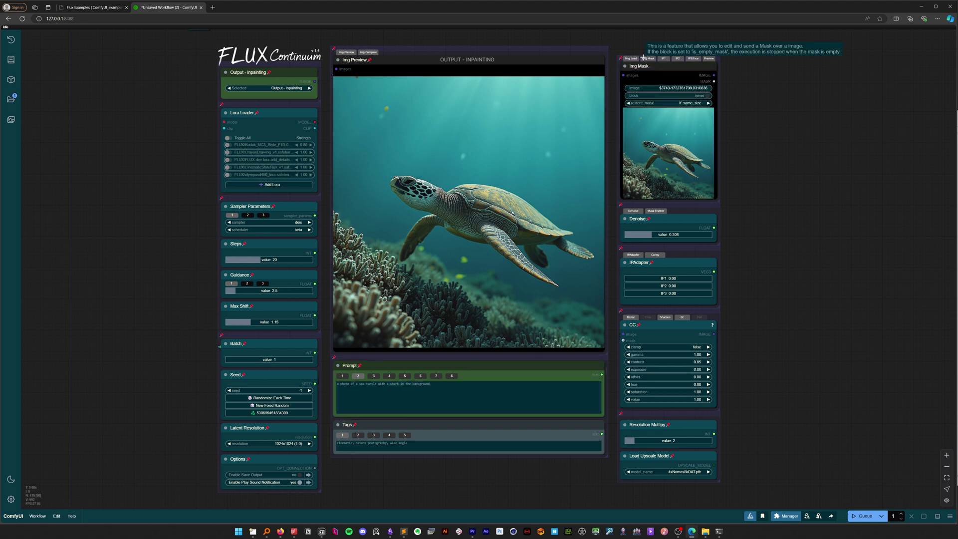
pyautogui.rightClick(650, 160)
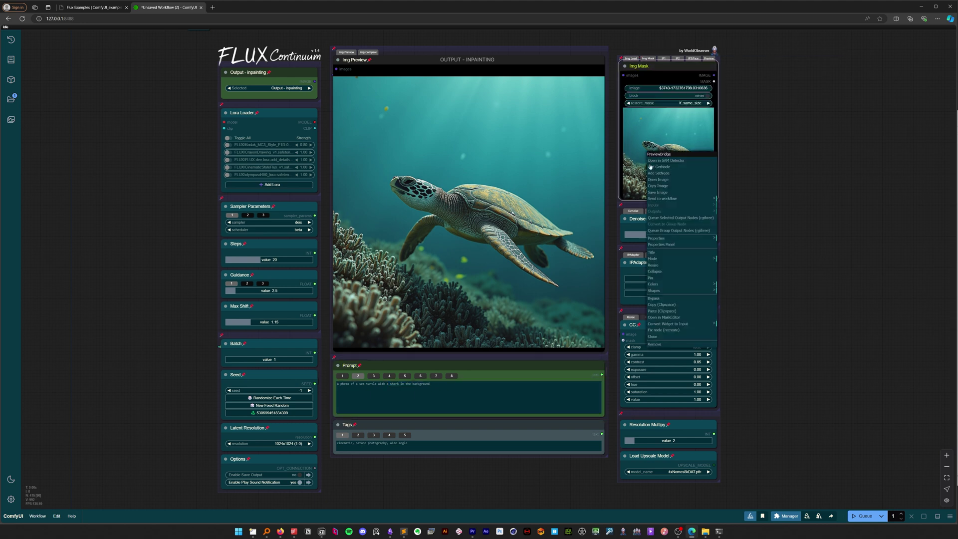
pyautogui.click(664, 317)
pyautogui.moveTo(514, 172)
pyautogui.mouseDown()
pyautogui.moveTo(476, 193)
pyautogui.moveTo(493, 230)
pyautogui.moveTo(528, 262)
pyautogui.moveTo(577, 266)
pyautogui.moveTo(599, 214)
pyautogui.moveTo(565, 178)
pyautogui.moveTo(483, 195)
pyautogui.moveTo(535, 250)
pyautogui.moveTo(480, 208)
pyautogui.moveTo(458, 211)
pyautogui.moveTo(596, 225)
pyautogui.moveTo(536, 179)
pyautogui.moveTo(532, 204)
pyautogui.moveTo(602, 198)
pyautogui.moveTo(615, 261)
pyautogui.moveTo(614, 180)
pyautogui.moveTo(562, 166)
pyautogui.moveTo(481, 175)
pyautogui.mouseUp()
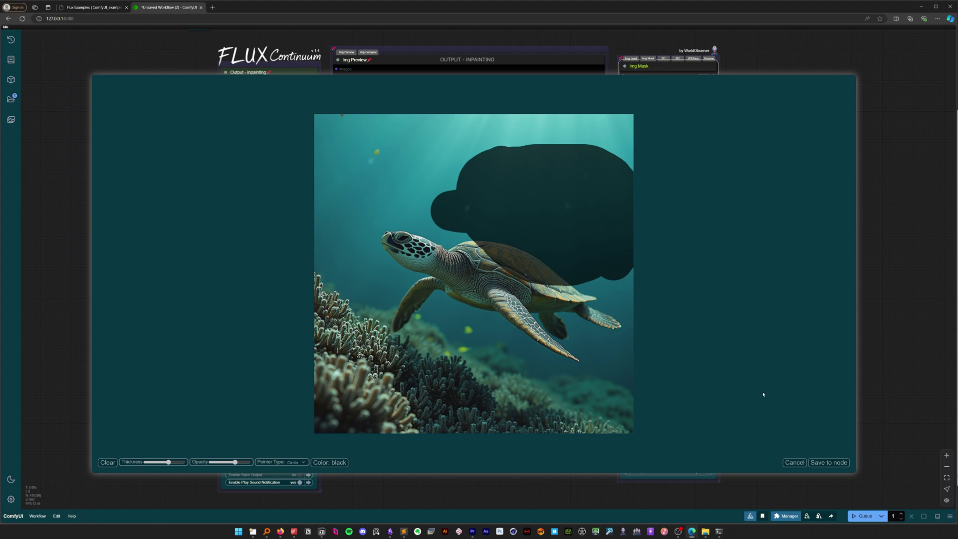
# Save the painted shark mask to the node and raise Denoise to 1.000
pyautogui.click(827, 463)
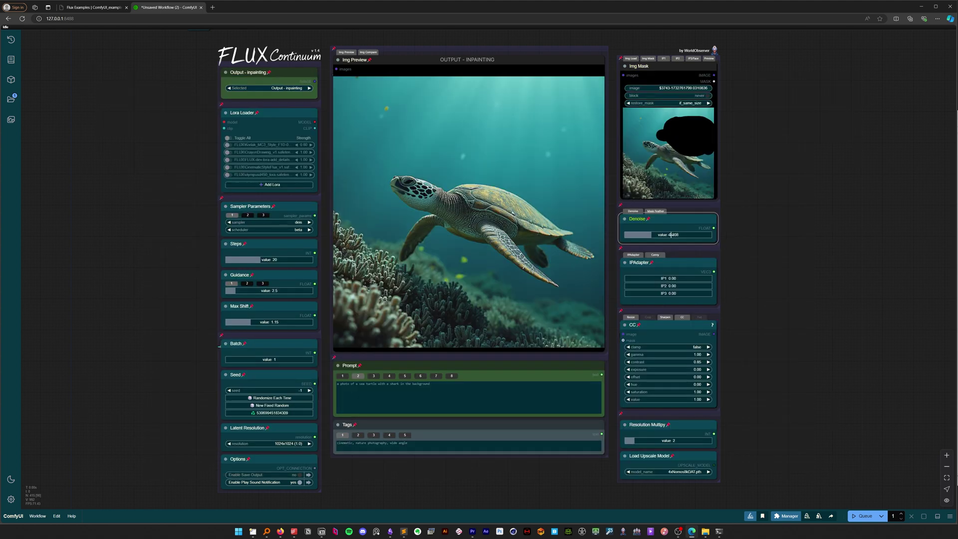
pyautogui.moveTo(677, 234); pyautogui.dragTo(714, 237)
pyautogui.click(657, 211)
# Set mask feather to 200 and guidance to 30.0, then queue the inpainting run
pyautogui.click(647, 211)
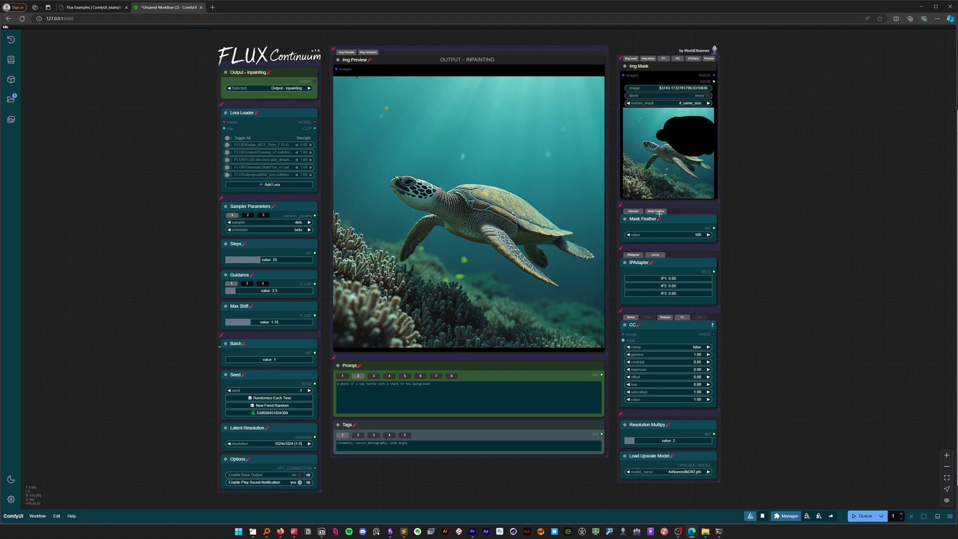
pyautogui.click(692, 234)
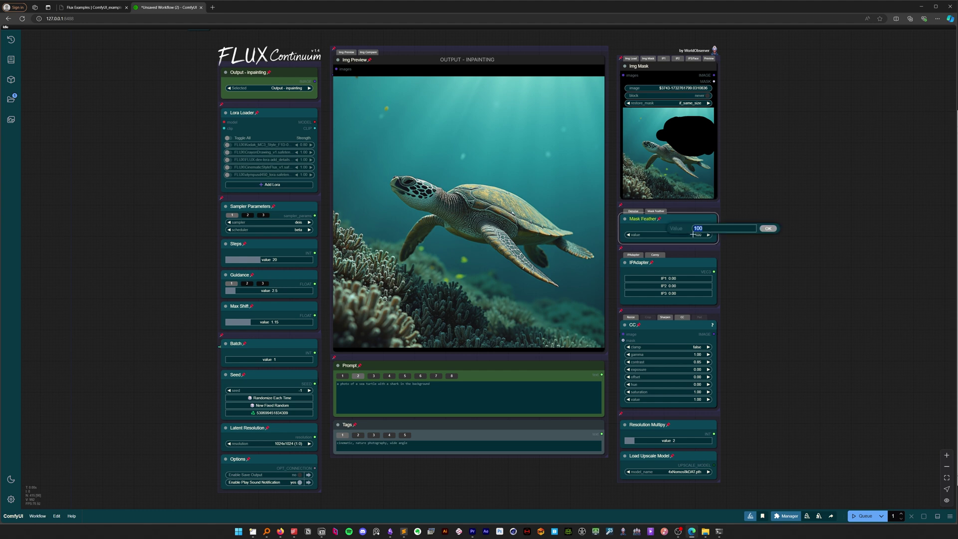
pyautogui.write('200')
pyautogui.press('Return')
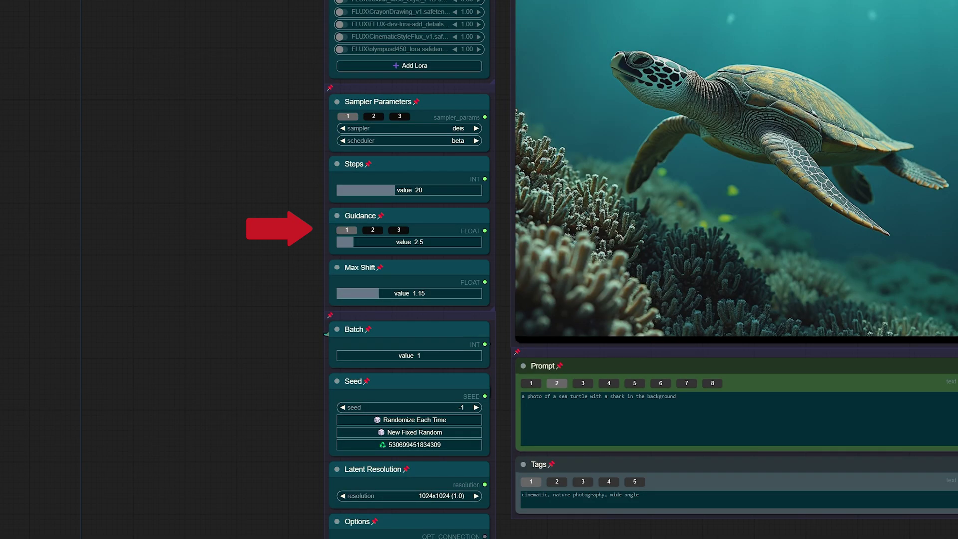
pyautogui.click(397, 230)
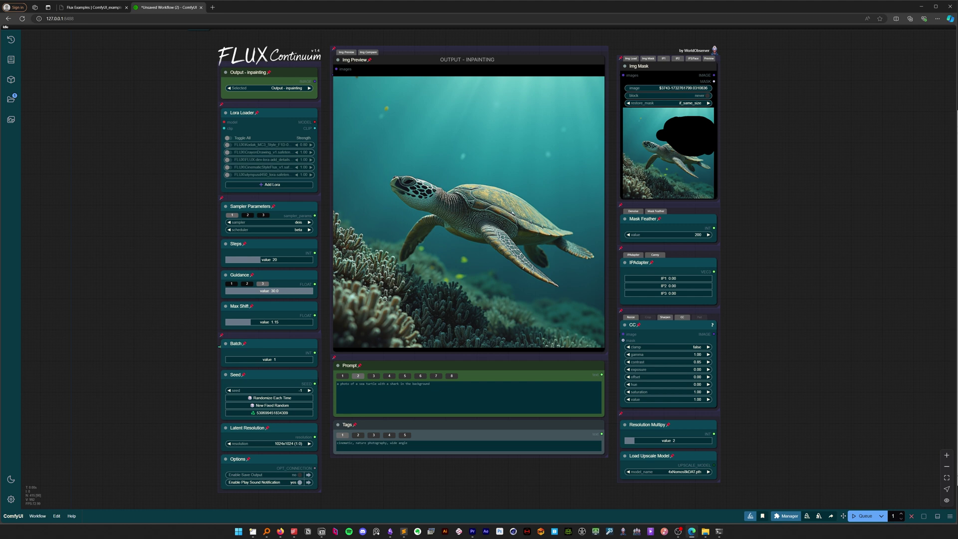
pyautogui.hotkey('ctrl', 'Return')
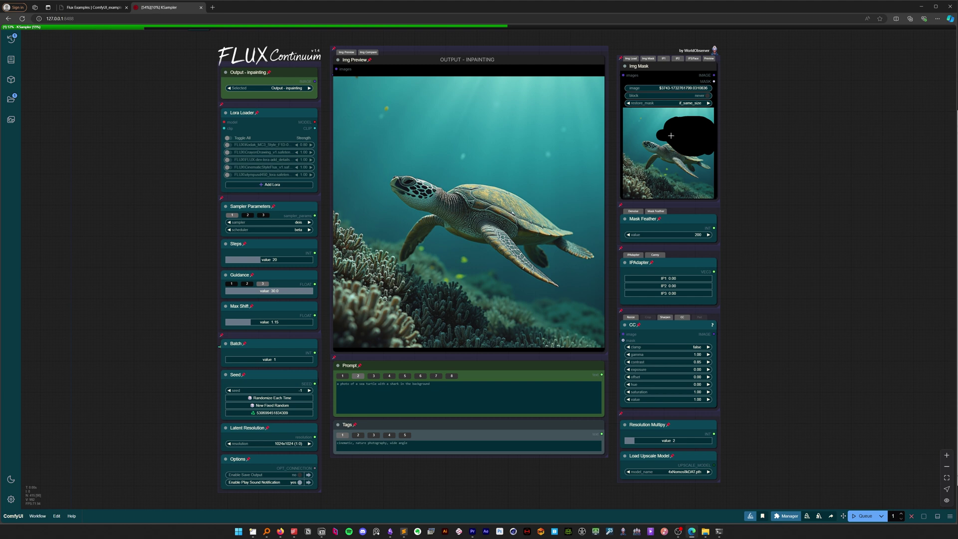
# View the intermediate preview images of the finished shark-and-turtle inpaint
pyautogui.click(710, 59)
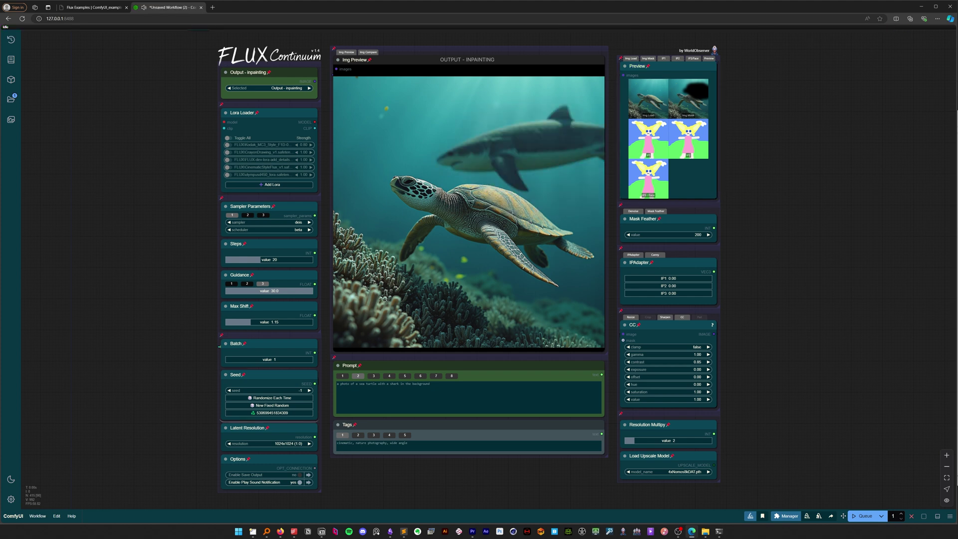
# Compare the inpainted result with the original and bring up the Pad node's right padding of 256
pyautogui.click(365, 52)
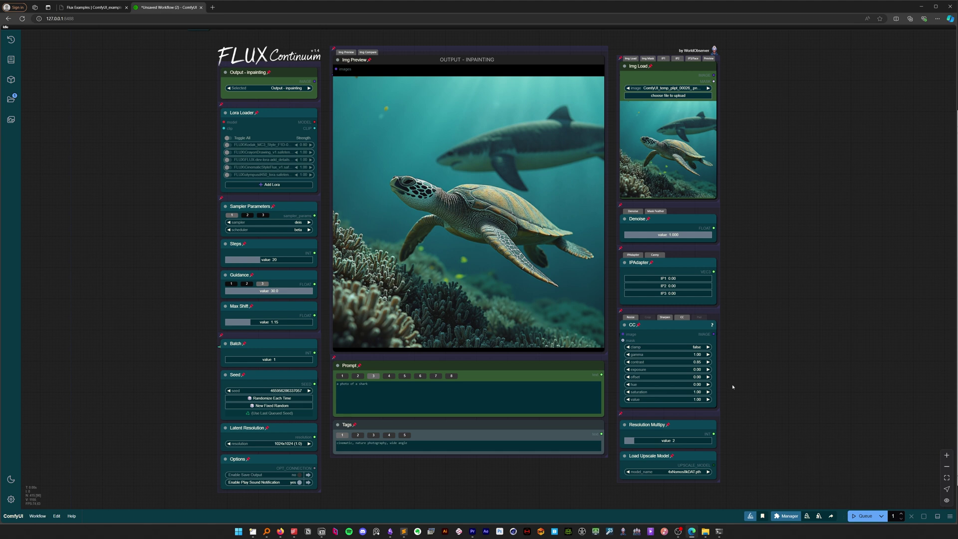
pyautogui.click(664, 318)
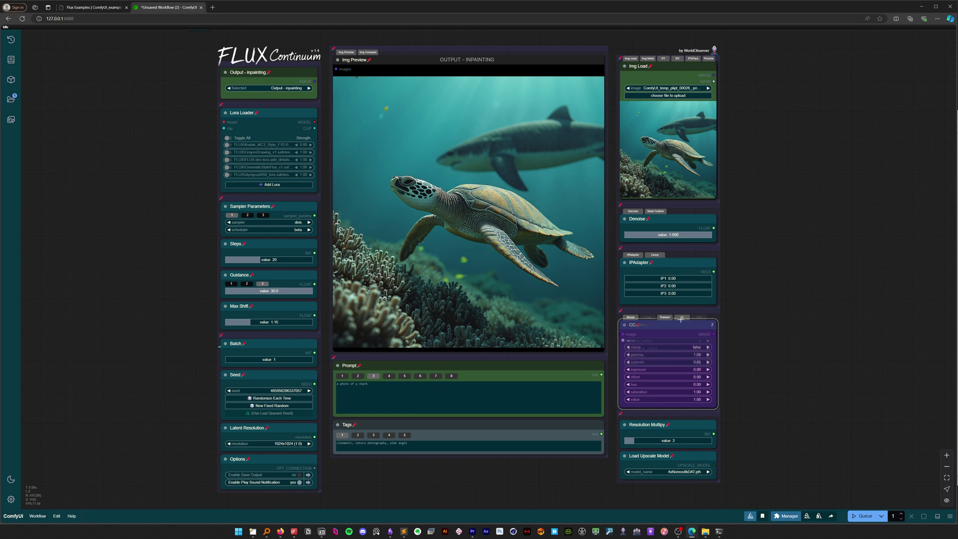
pyautogui.click(682, 316)
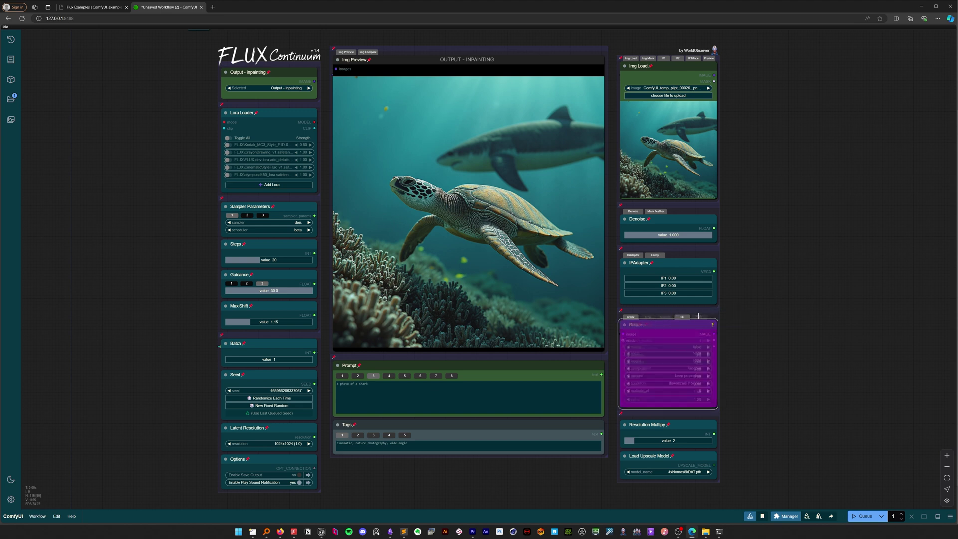
pyautogui.click(699, 317)
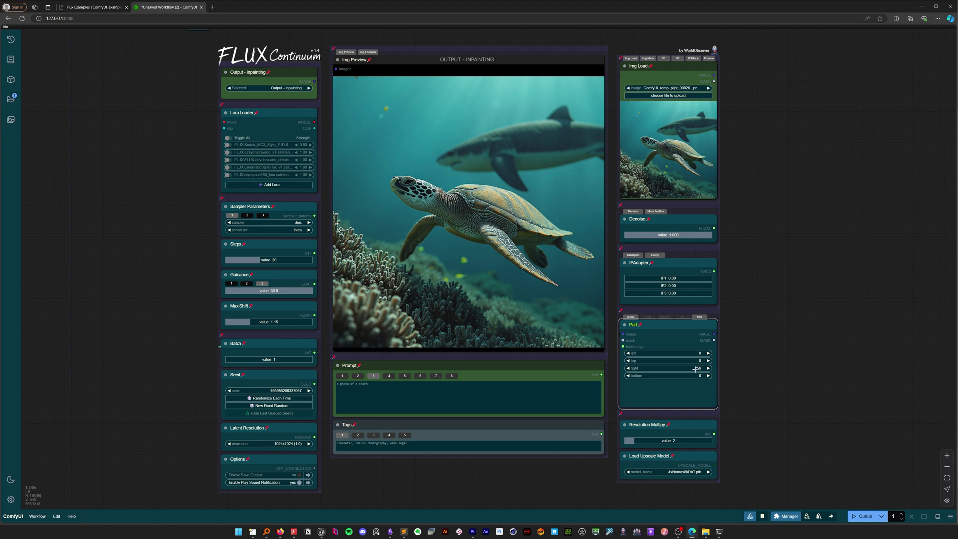
# Preview the padded image via the imgload_prep output, then switch Output to outpainting
pyautogui.click(282, 87)
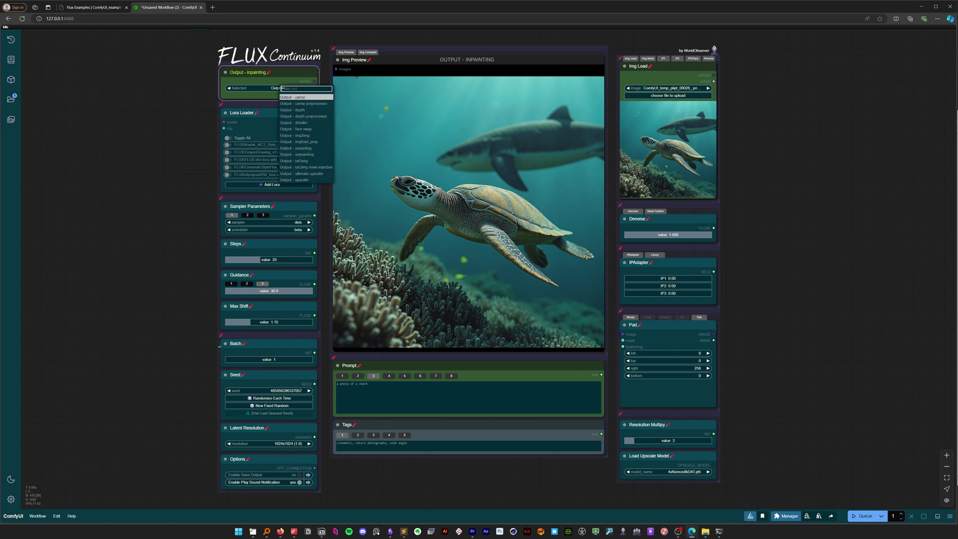
pyautogui.click(299, 140)
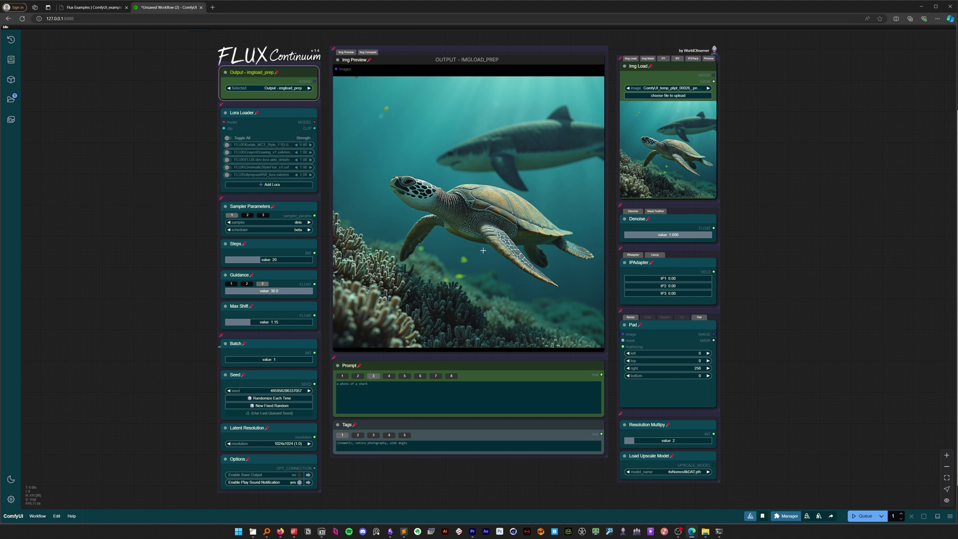
pyautogui.click(858, 516)
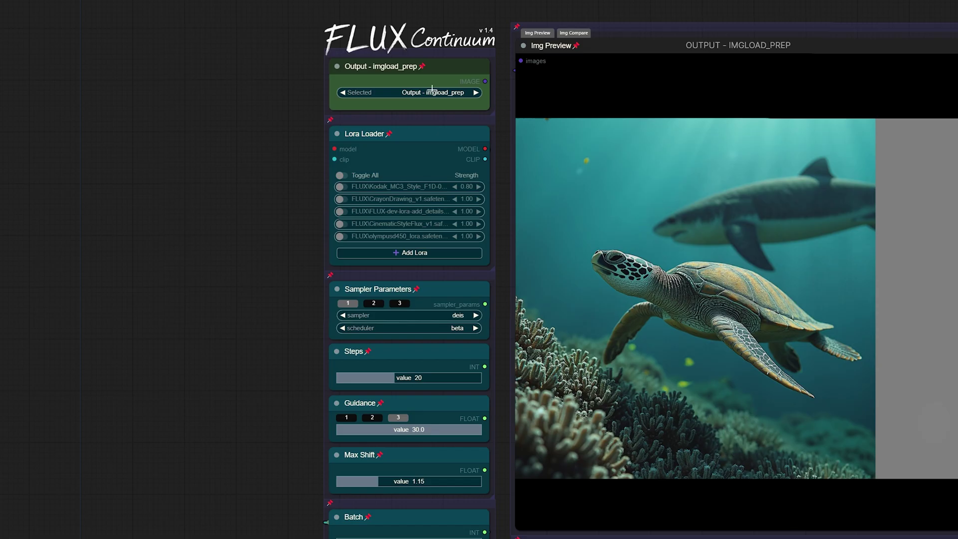
pyautogui.click(282, 88)
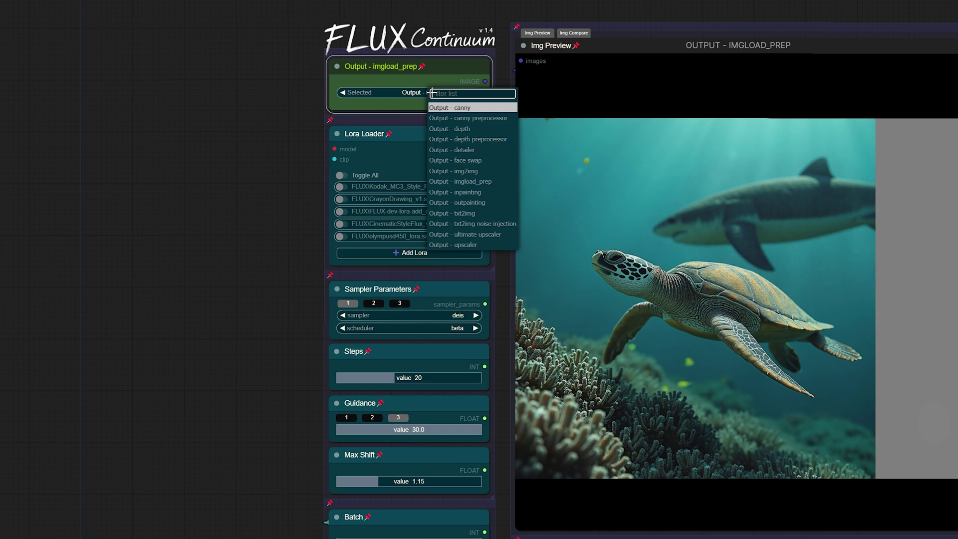
pyautogui.click(457, 202)
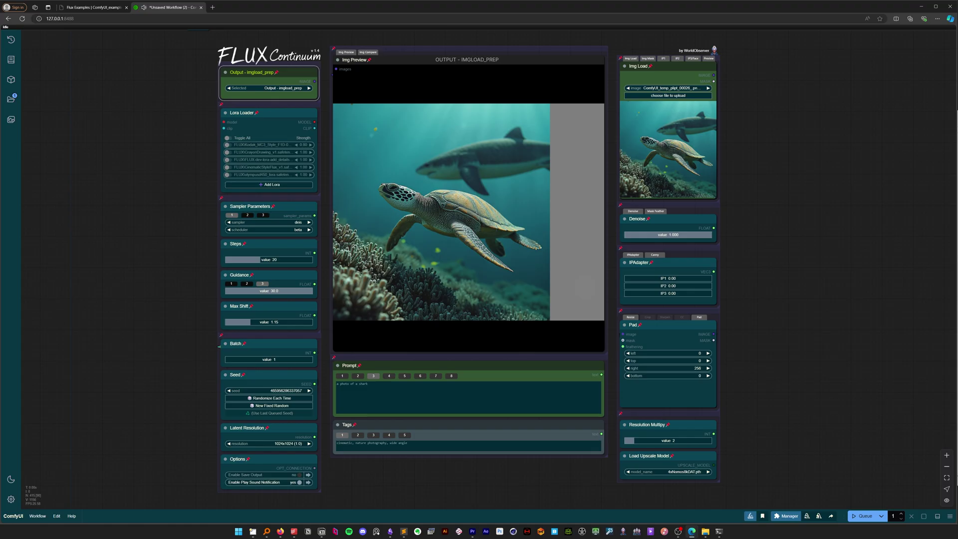